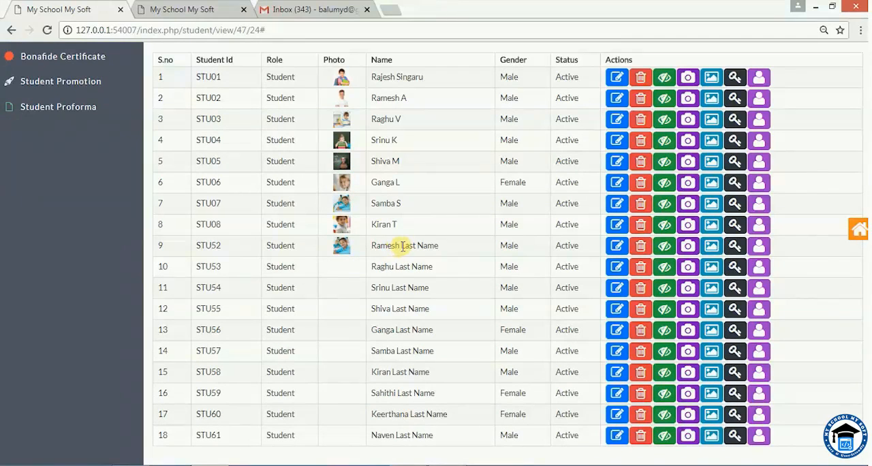
# Examine the student names in the Admit Student list that still carry the placeholder "Last Name".
pyautogui.moveTo(401, 246); pyautogui.dragTo(440, 245)
pyautogui.moveTo(395, 266); pyautogui.dragTo(433, 266)
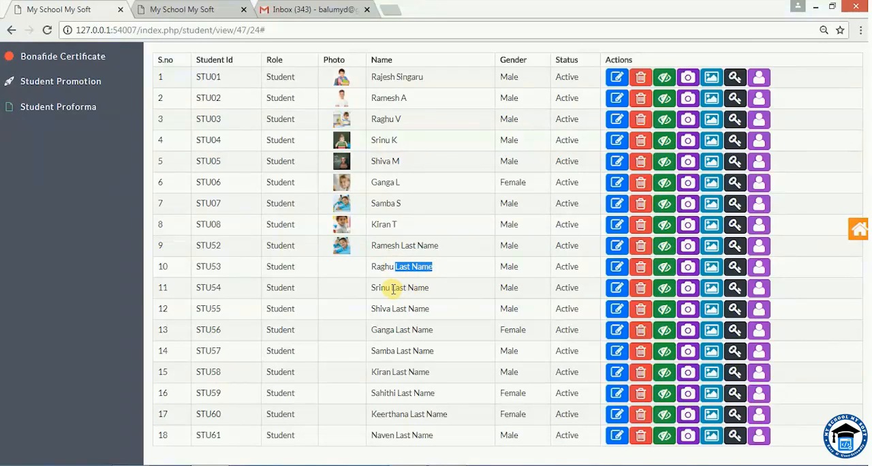
pyautogui.moveTo(393, 288); pyautogui.dragTo(429, 288)
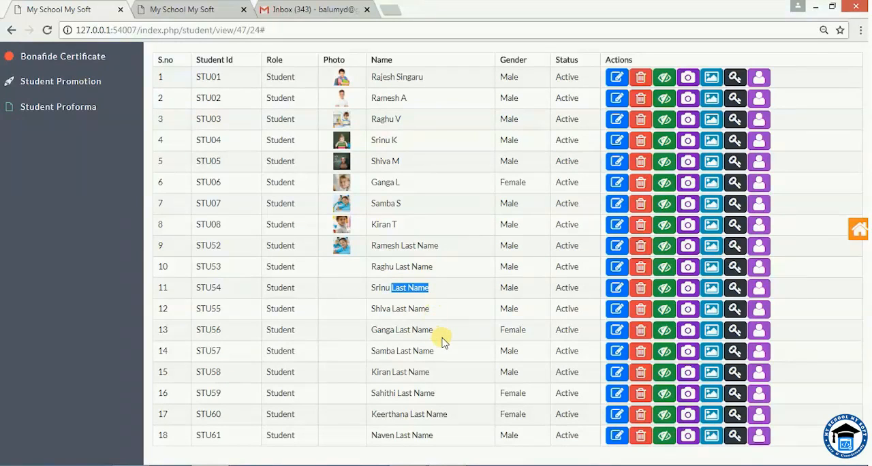
pyautogui.scroll(-1, 441, 341)
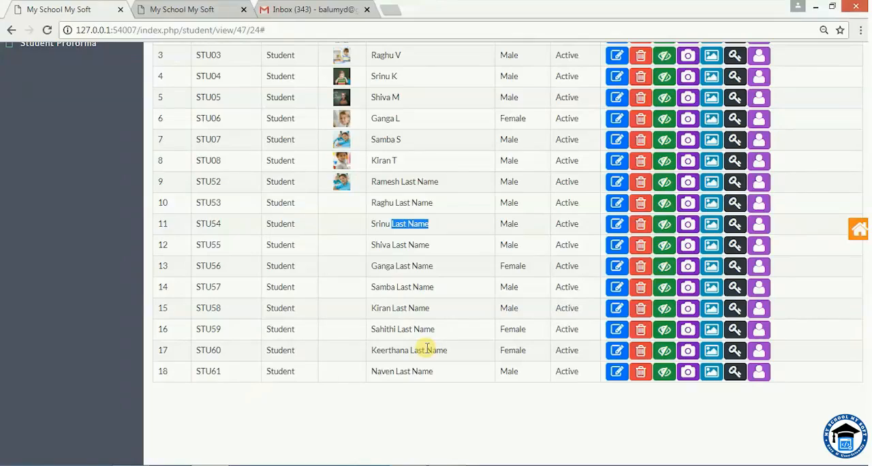
pyautogui.scroll(1, 427, 349)
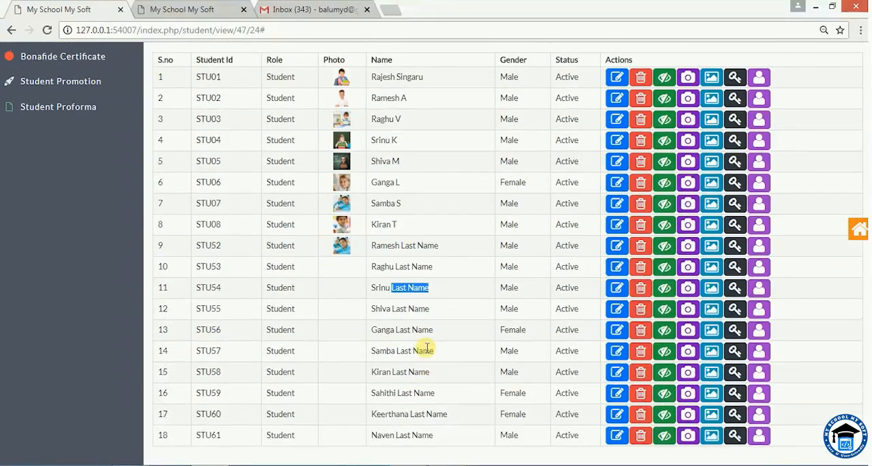
pyautogui.scroll(2, 286, 245)
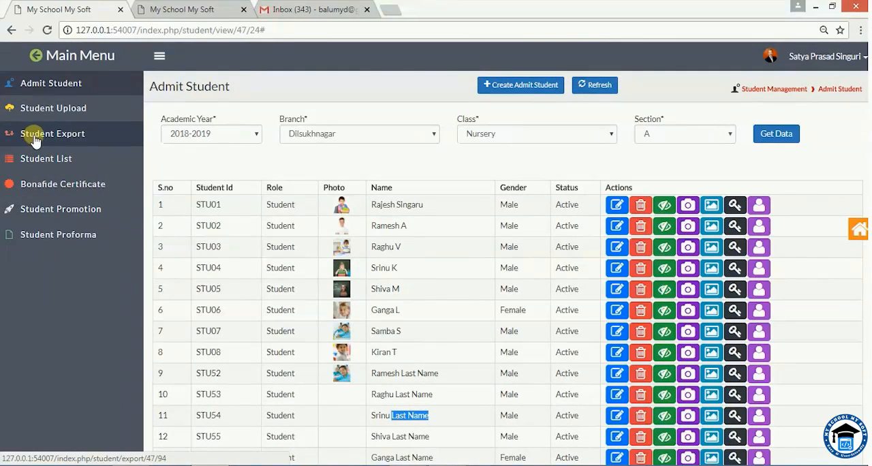
# Open Student Export and load the data for academic year 2018-2019, branch Dilsukhnagar, class Nursery, section A.
pyautogui.click(66, 138)
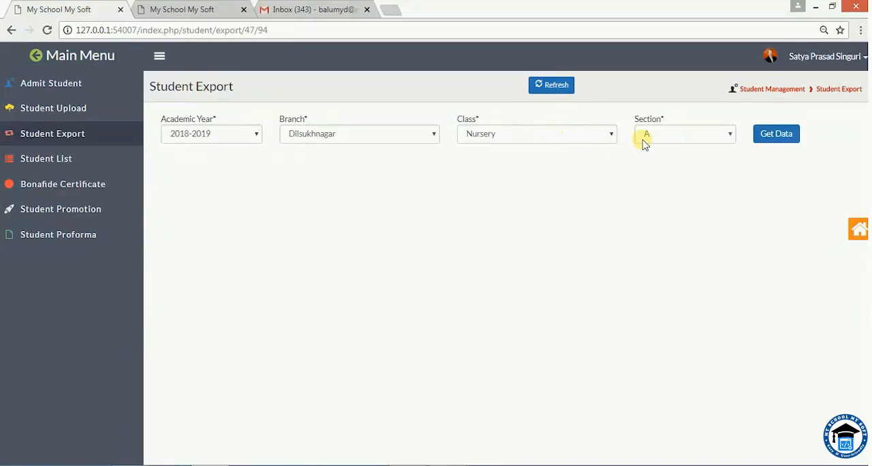
pyautogui.click(774, 133)
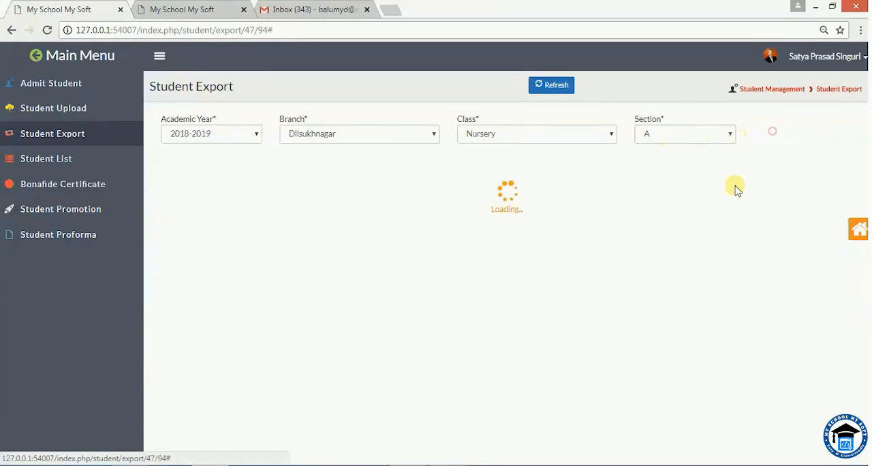
pyautogui.scroll(-1, 706, 222)
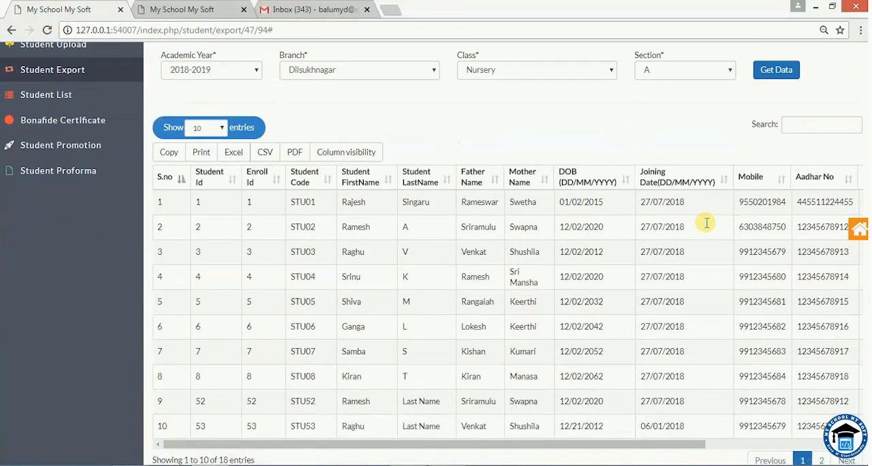
pyautogui.scroll(-1, 706, 223)
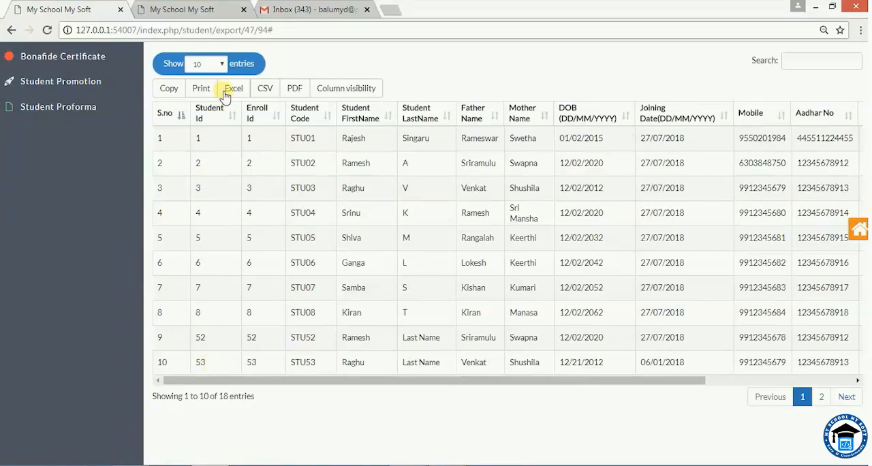
# Show 25 entries in the student export table and review the listed rows.
pyautogui.click(220, 64)
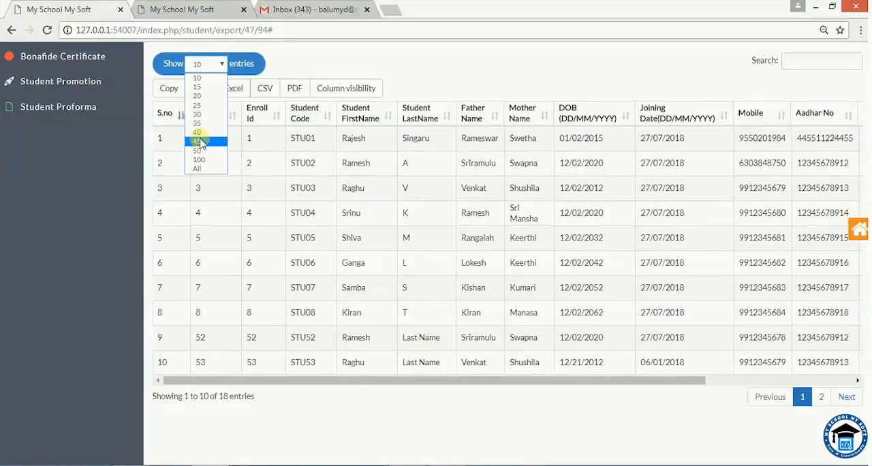
pyautogui.click(201, 107)
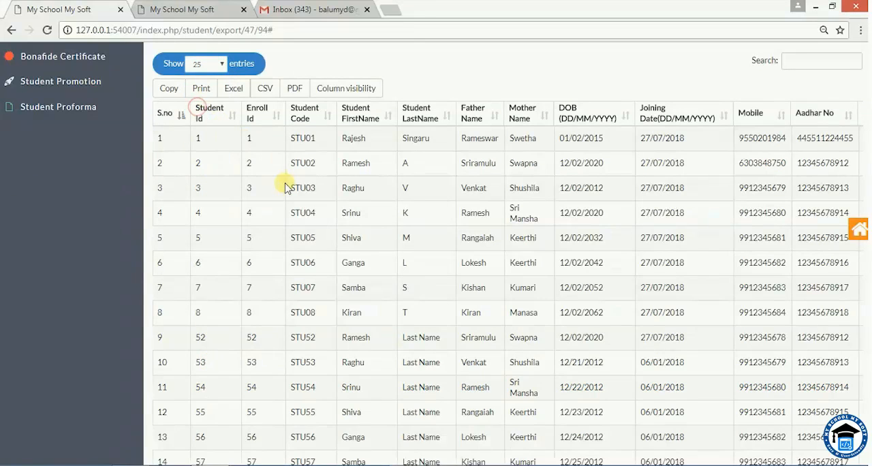
pyautogui.scroll(-3, 286, 184)
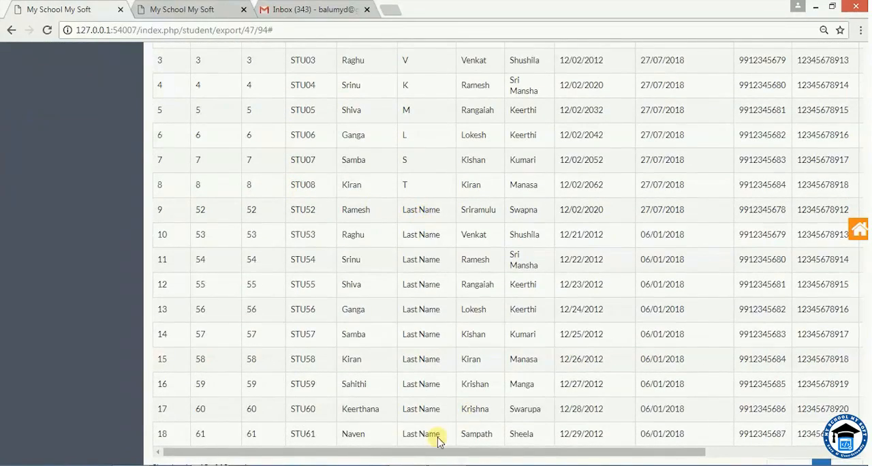
pyautogui.moveTo(399, 455); pyautogui.dragTo(343, 455)
pyautogui.scroll(3, 400, 368)
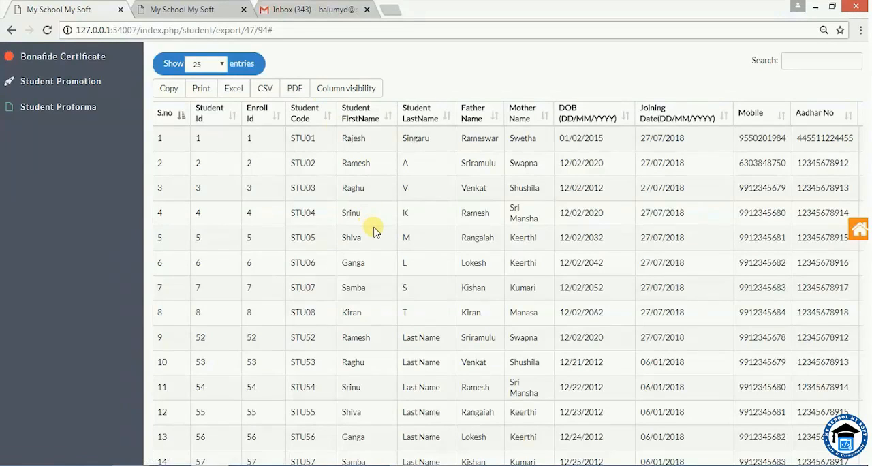
pyautogui.scroll(-1, 373, 226)
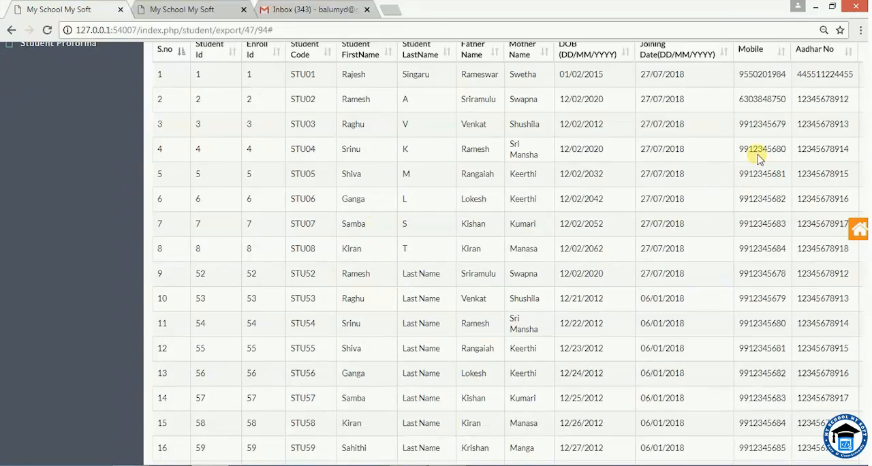
pyautogui.scroll(1, 754, 159)
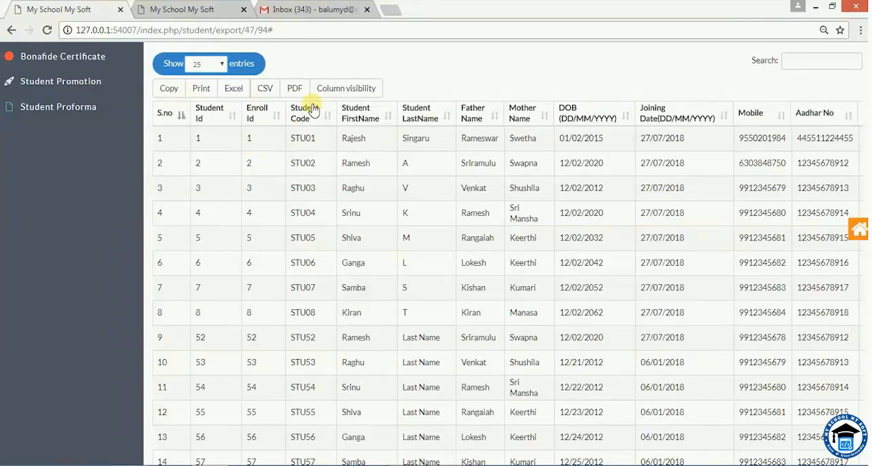
# Hide the Student Id, Enroll Id and Student Code columns in the export table.
pyautogui.click(334, 95)
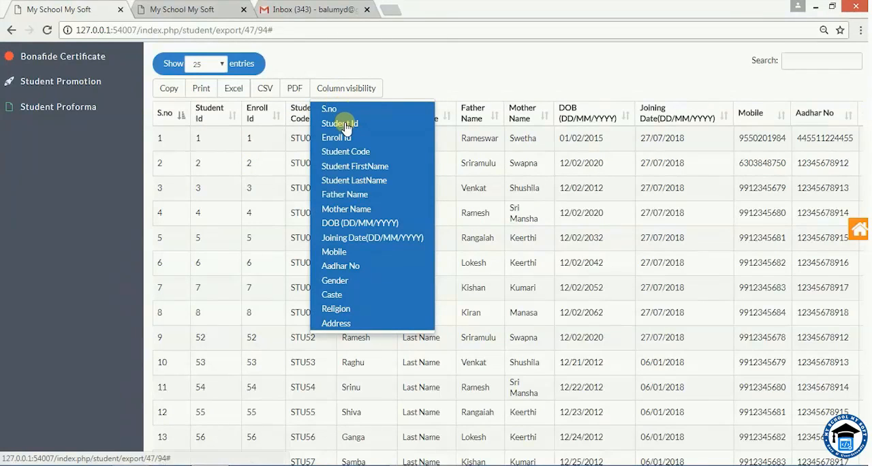
pyautogui.click(345, 127)
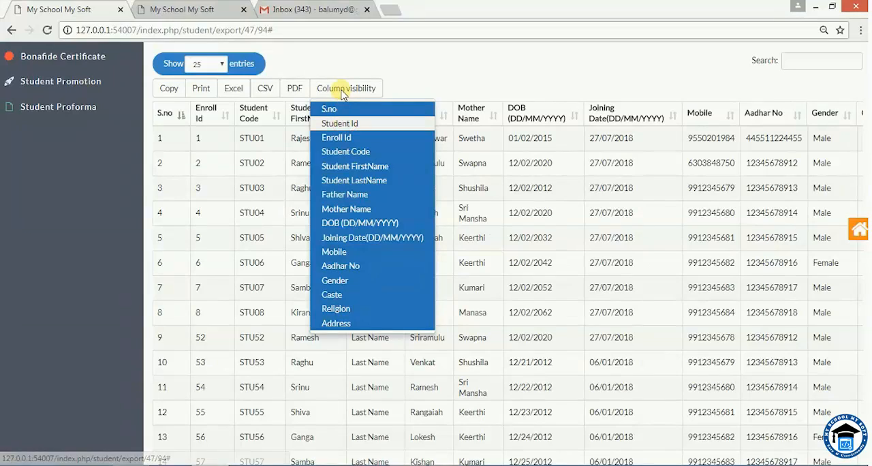
pyautogui.click(341, 91)
pyautogui.click(340, 92)
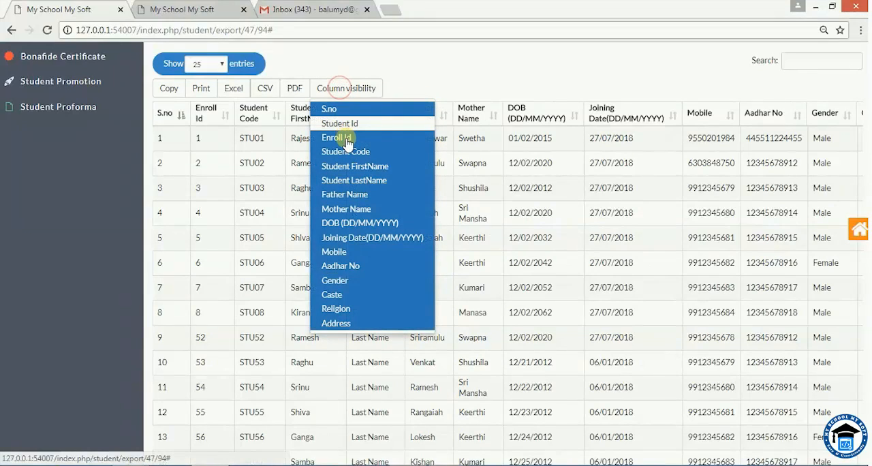
pyautogui.click(345, 139)
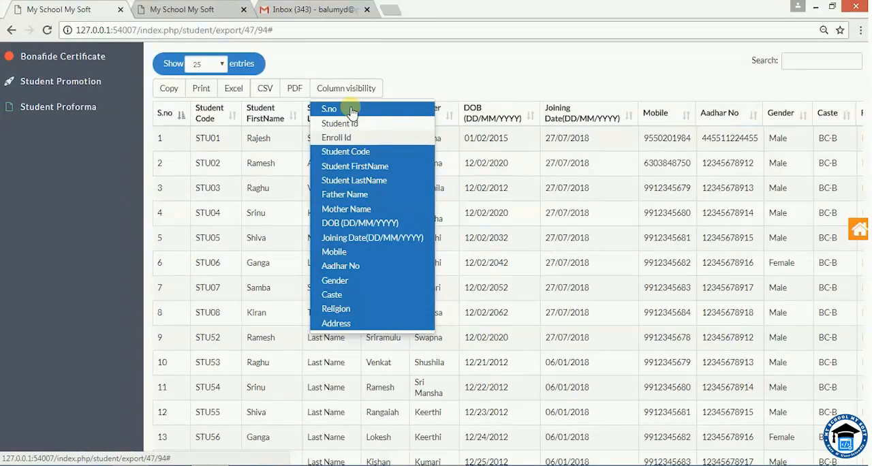
pyautogui.click(345, 152)
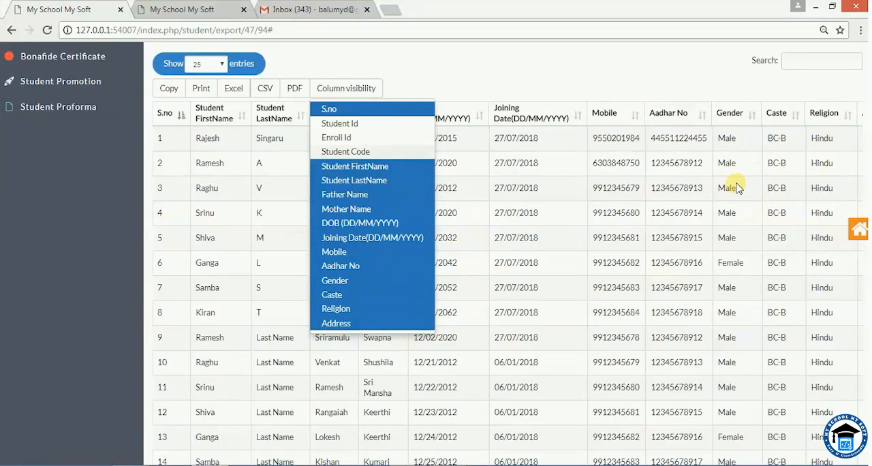
pyautogui.click(420, 74)
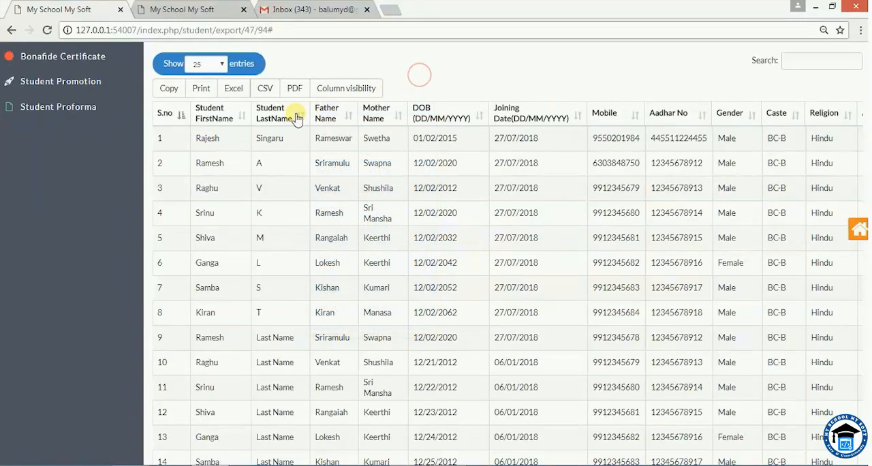
# Examine the placeholder values in the Student LastName column of the export table.
pyautogui.scroll(2, 298, 197)
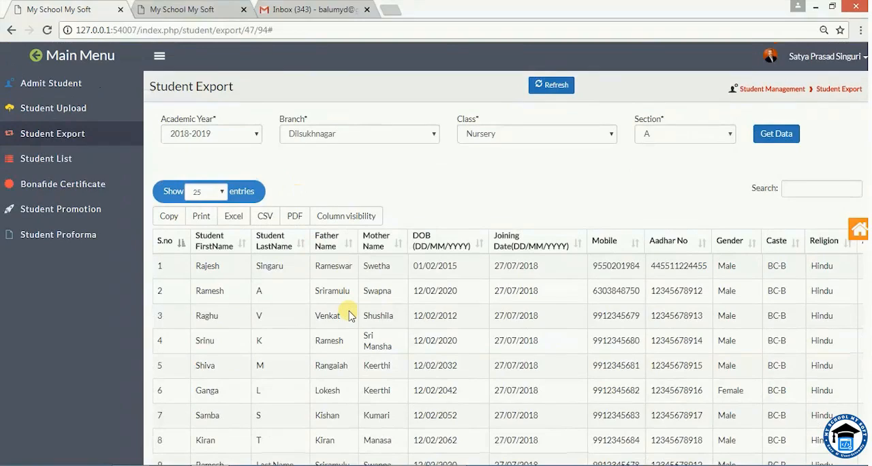
pyautogui.scroll(-3, 349, 316)
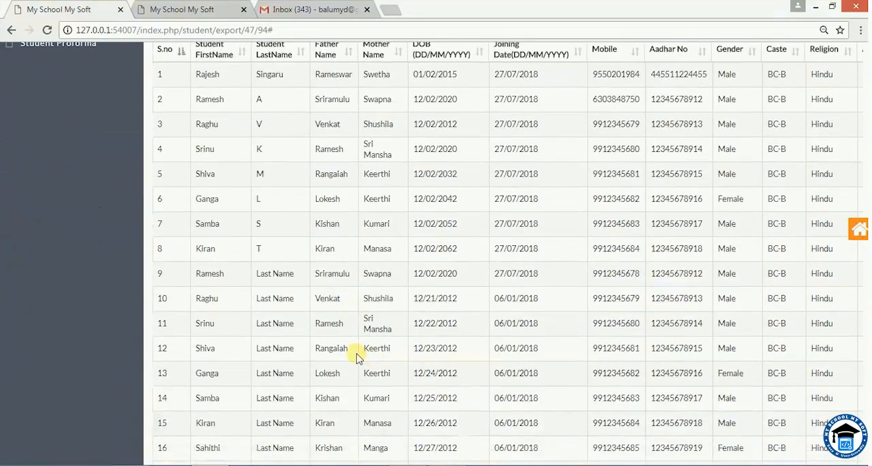
pyautogui.moveTo(260, 275); pyautogui.dragTo(284, 341)
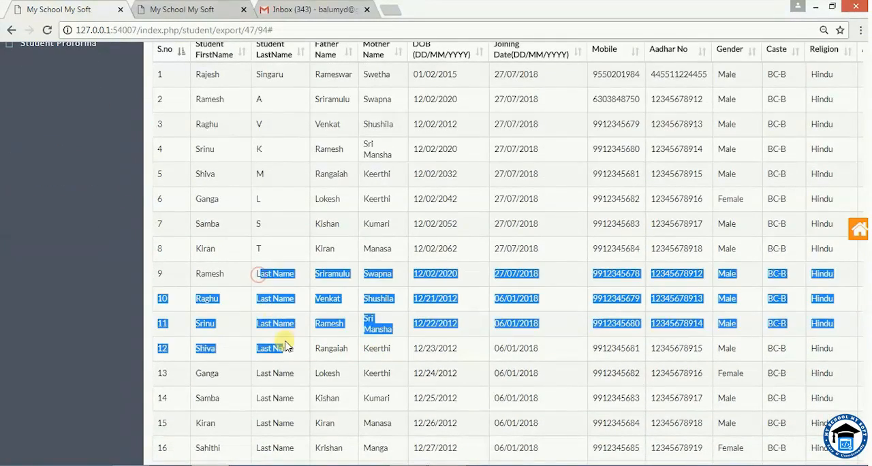
pyautogui.click(287, 348)
pyautogui.doubleClick(287, 349)
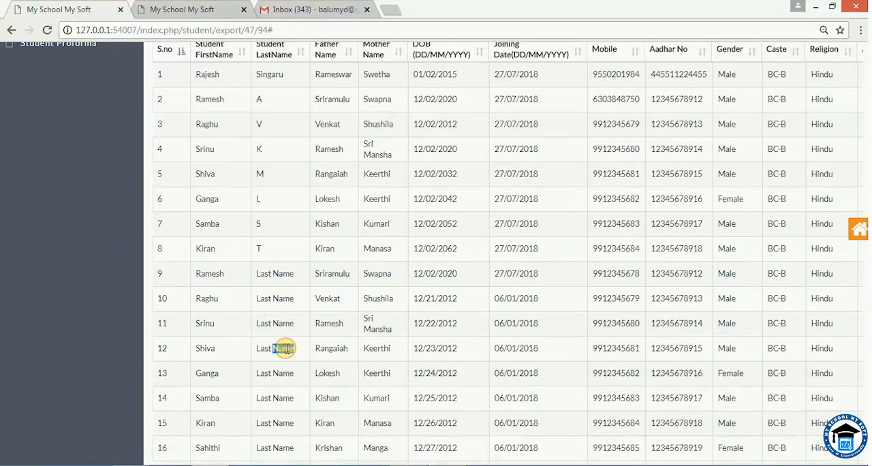
# Make the Student Id, Enroll Id and Student Code columns visible again in the export table.
pyautogui.scroll(2, 288, 348)
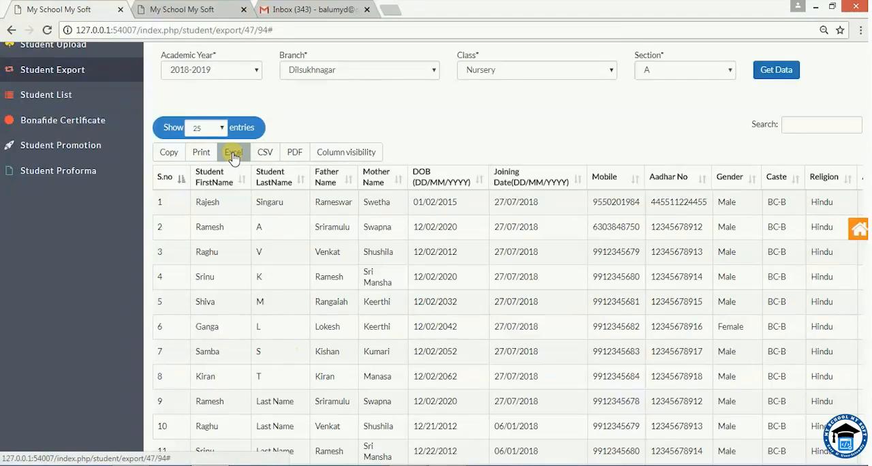
pyautogui.click(344, 152)
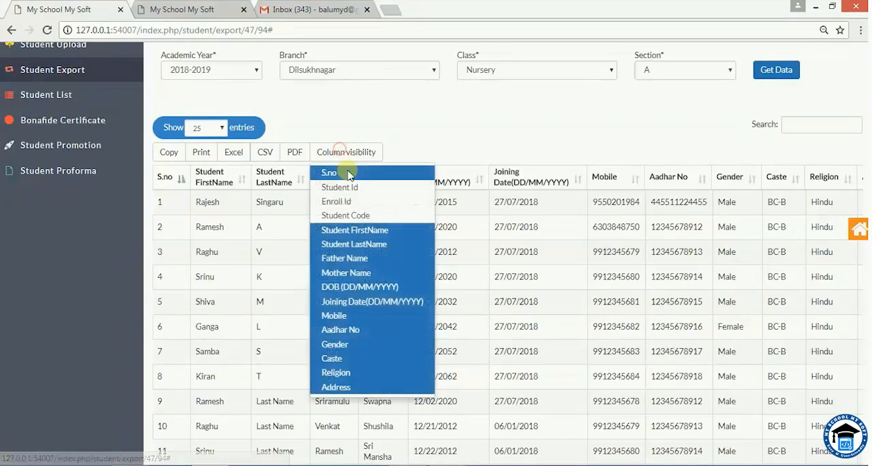
pyautogui.click(341, 193)
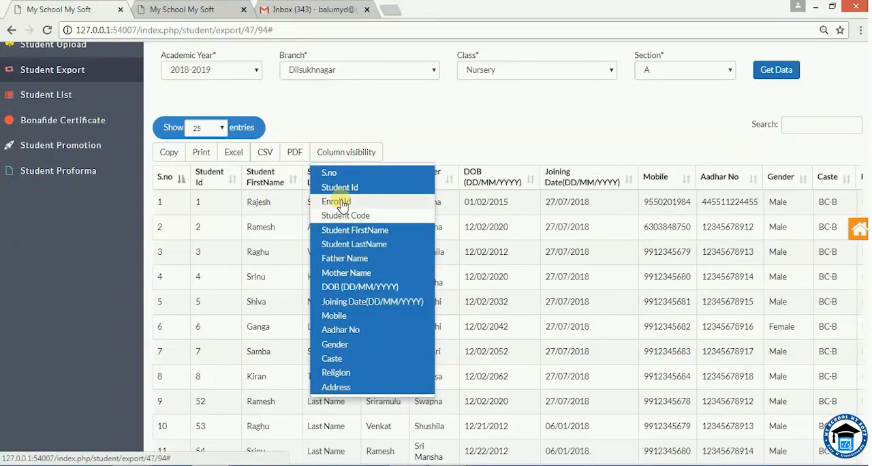
pyautogui.click(341, 203)
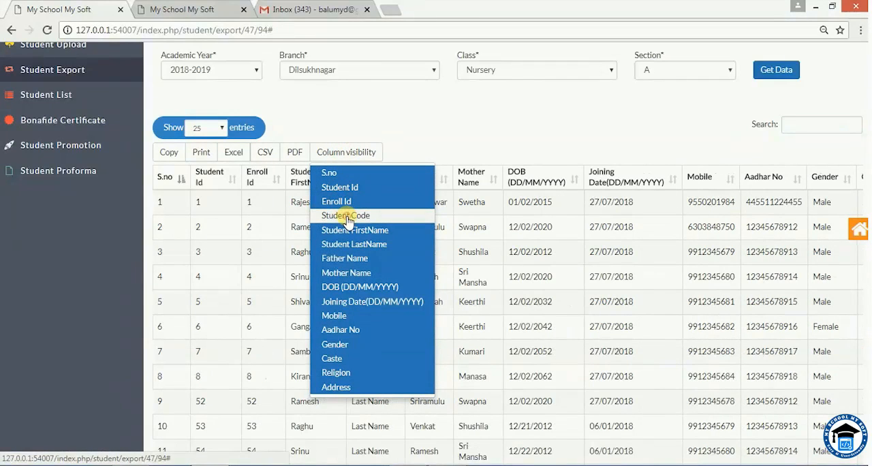
pyautogui.click(347, 216)
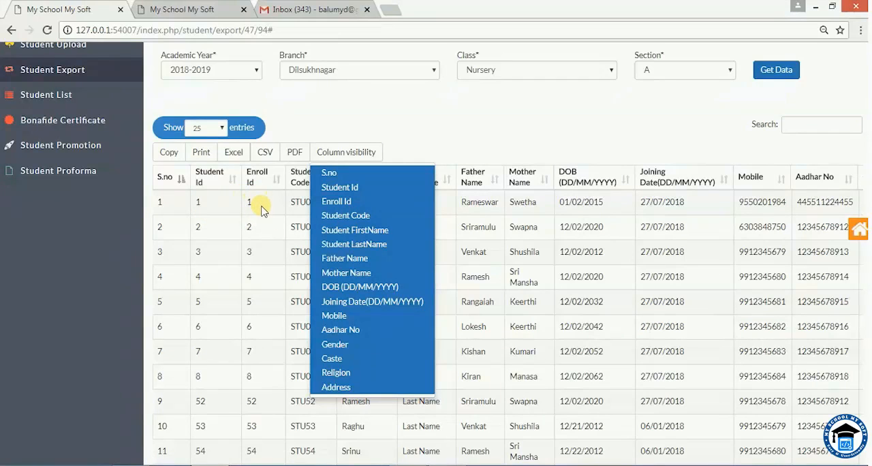
pyautogui.click(401, 137)
# Export the student table to Excel and open the downloaded 27-07-2018 student.xlsx file.
pyautogui.scroll(-1, 355, 352)
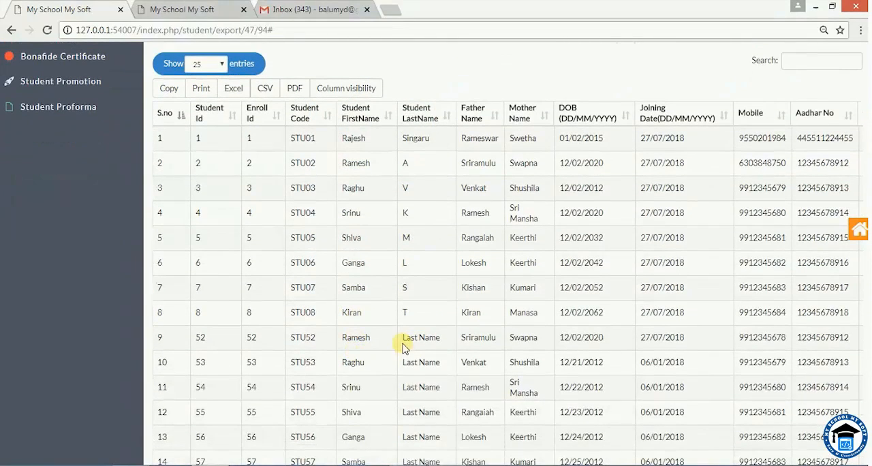
pyautogui.moveTo(402, 343); pyautogui.dragTo(440, 339)
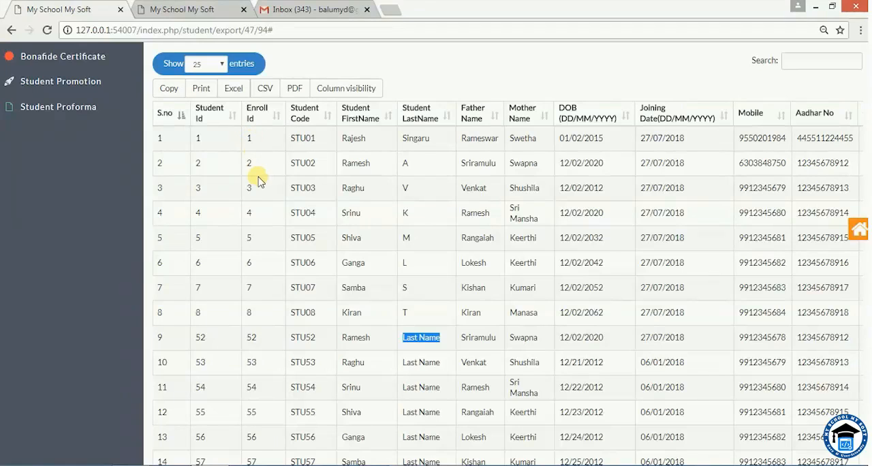
pyautogui.click(234, 90)
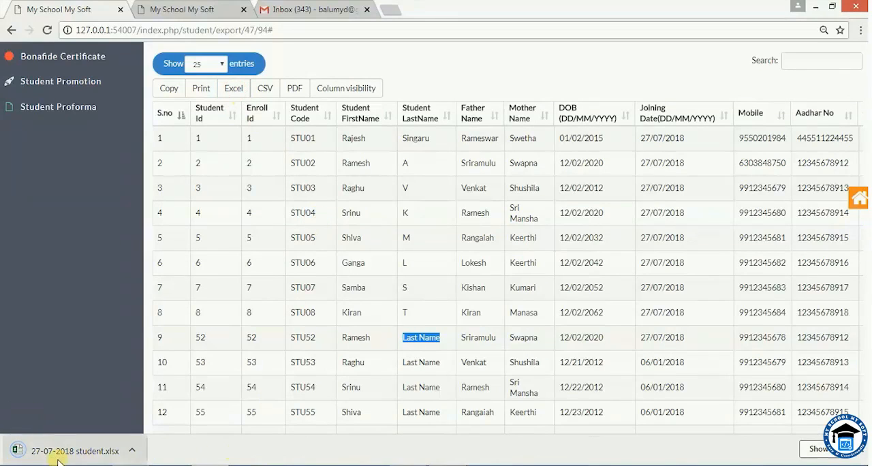
pyautogui.click(44, 453)
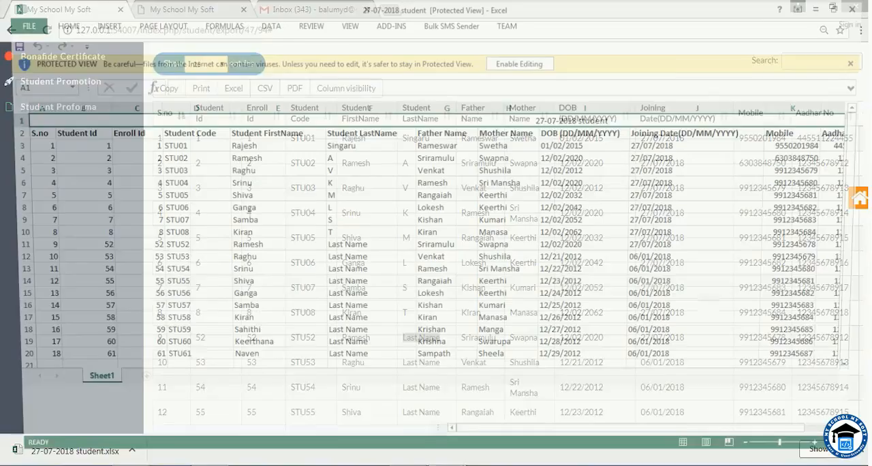
pyautogui.moveTo(446, 428)
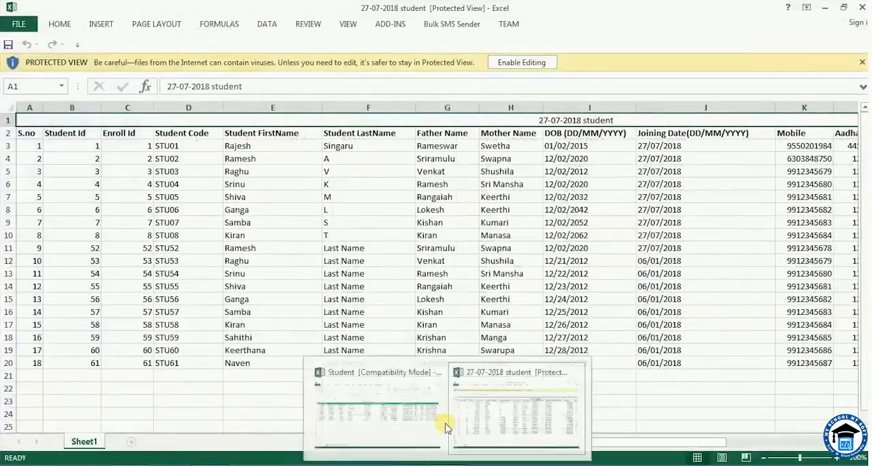
# Enable editing of the workbook and replace the Student LastName placeholders in F11 to F14 with D, F, S and D.
pyautogui.click(522, 62)
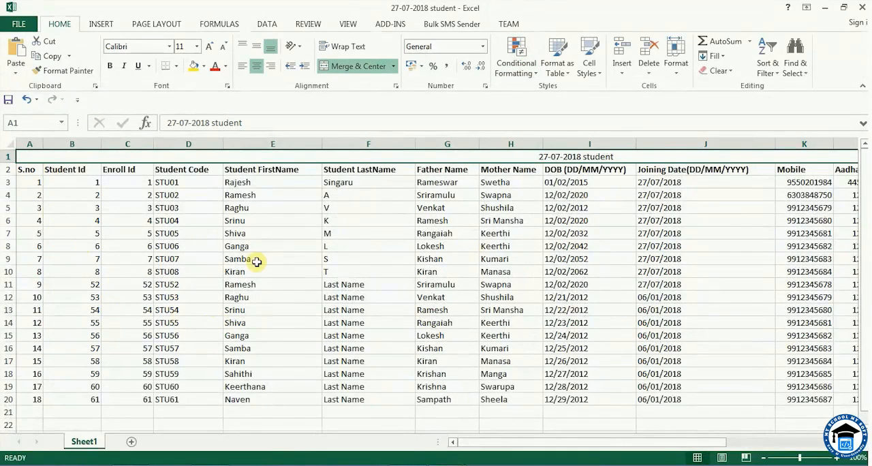
pyautogui.click(352, 286)
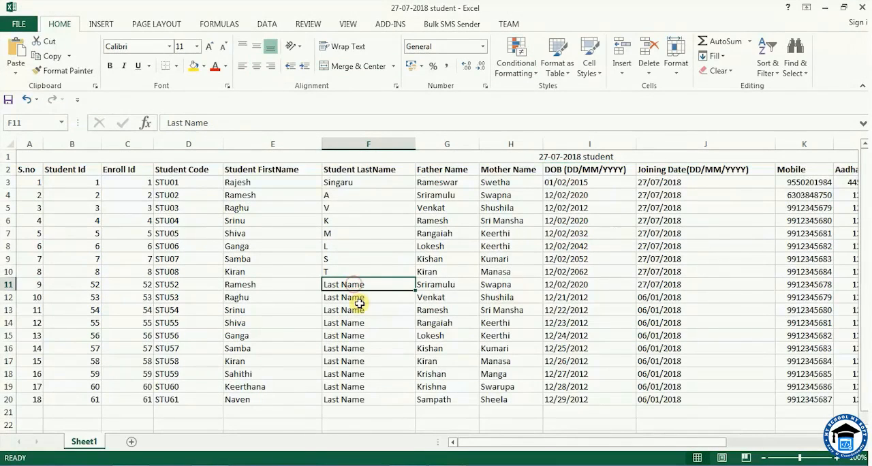
pyautogui.click(359, 304)
pyautogui.click(359, 289)
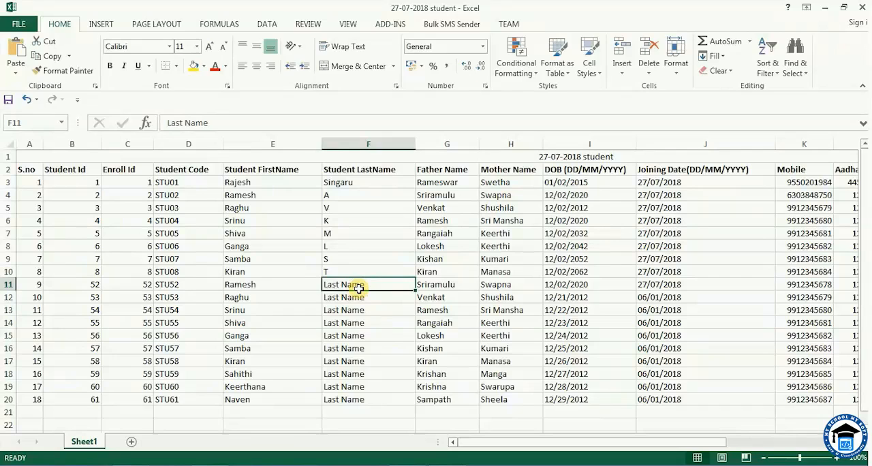
pyautogui.write('D')
pyautogui.click(353, 299)
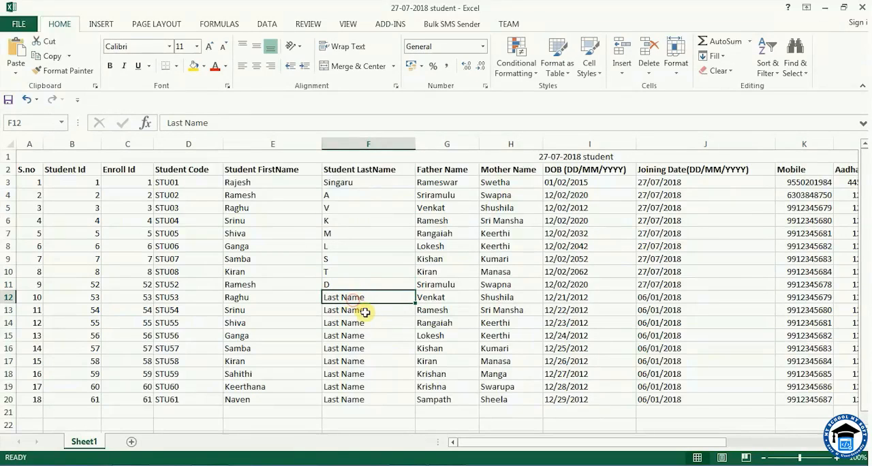
pyautogui.write('F')
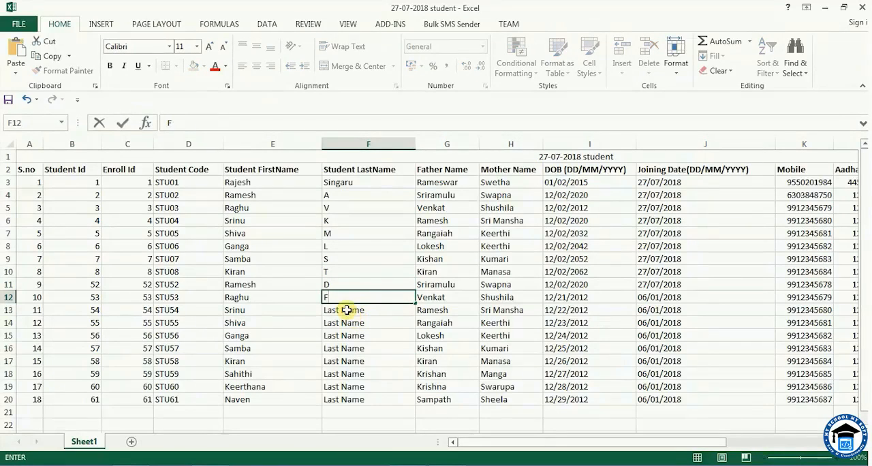
pyautogui.click(346, 308)
pyautogui.write('S')
pyautogui.click(353, 323)
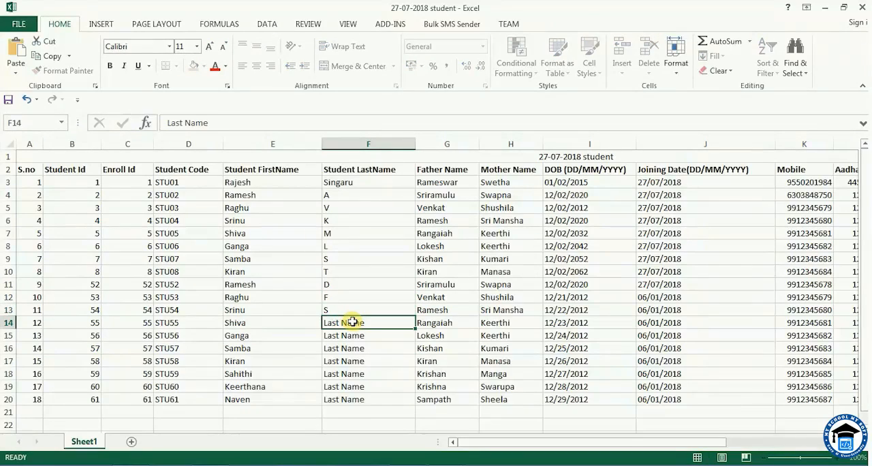
pyautogui.write('D')
# Replace the remaining Student LastName placeholders in F15 to F20 with D, G, H, M, N and N.
pyautogui.click(353, 338)
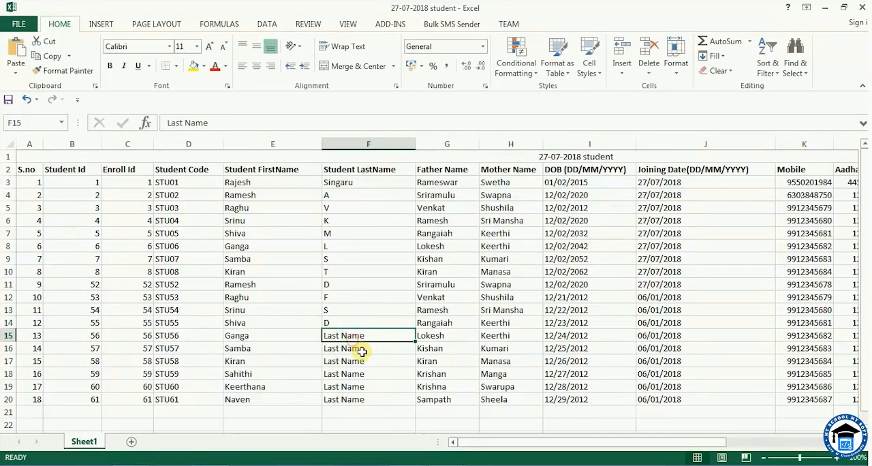
pyautogui.write('D')
pyautogui.click(349, 349)
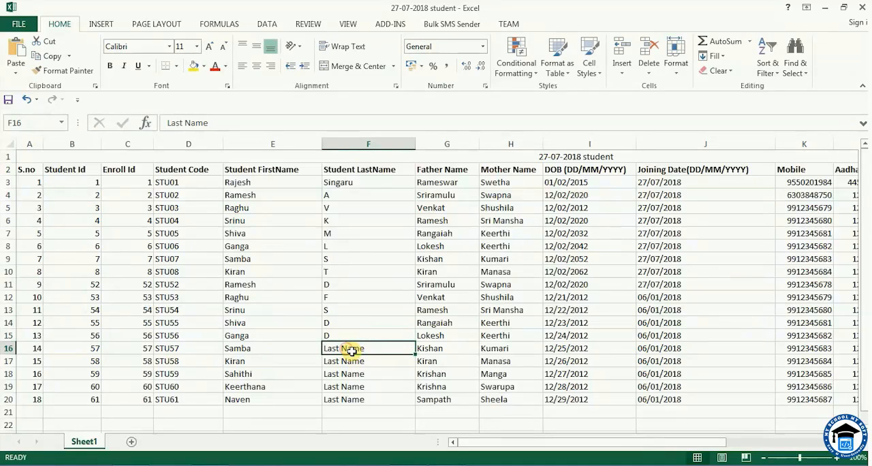
pyautogui.write('G')
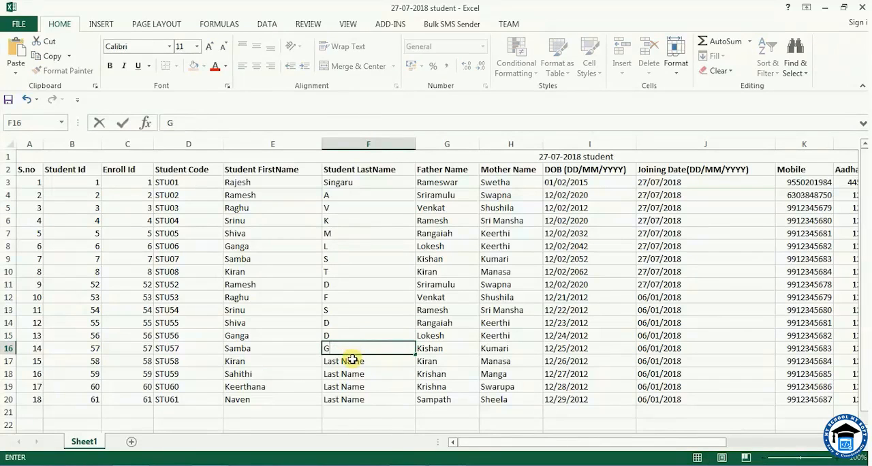
pyautogui.click(353, 360)
pyautogui.write('H')
pyautogui.click(354, 373)
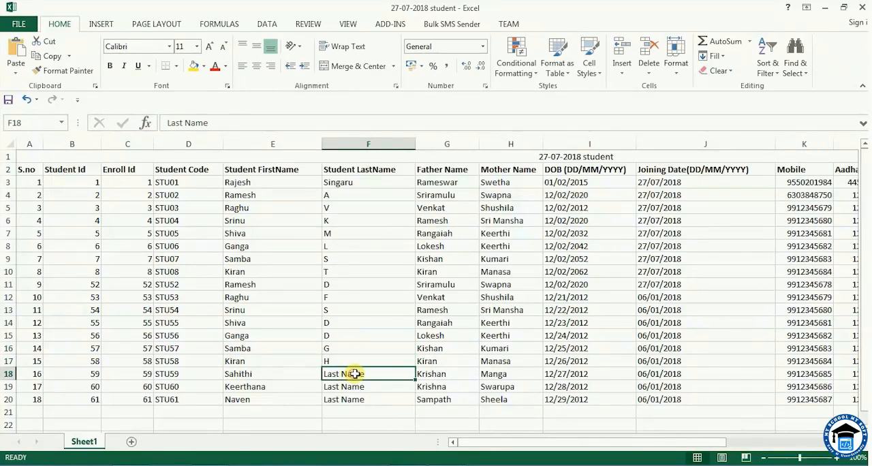
pyautogui.write('M')
pyautogui.click(345, 386)
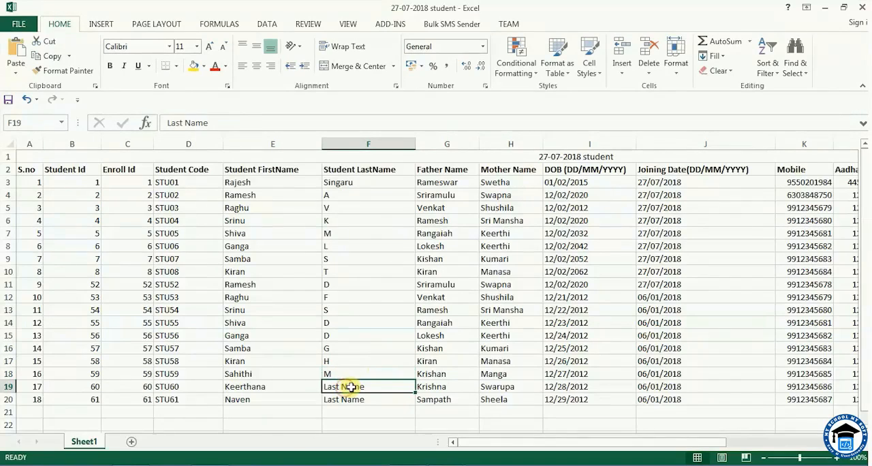
pyautogui.write('N')
pyautogui.click(345, 400)
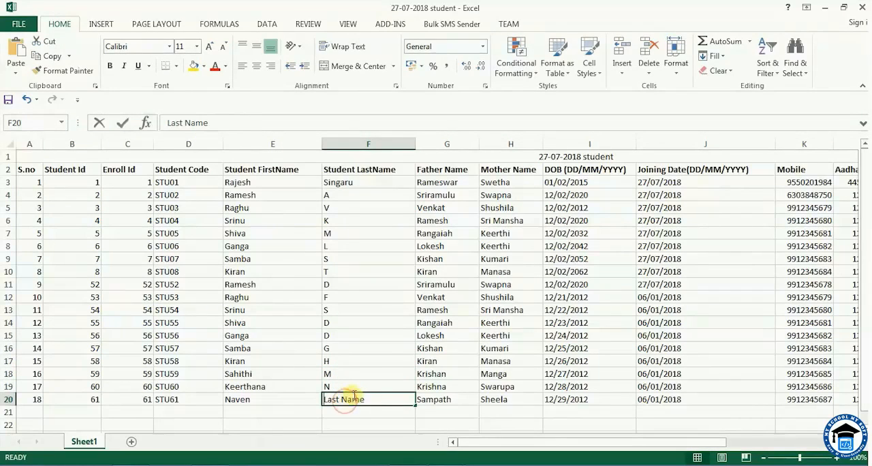
pyautogui.write('N')
pyautogui.click(374, 349)
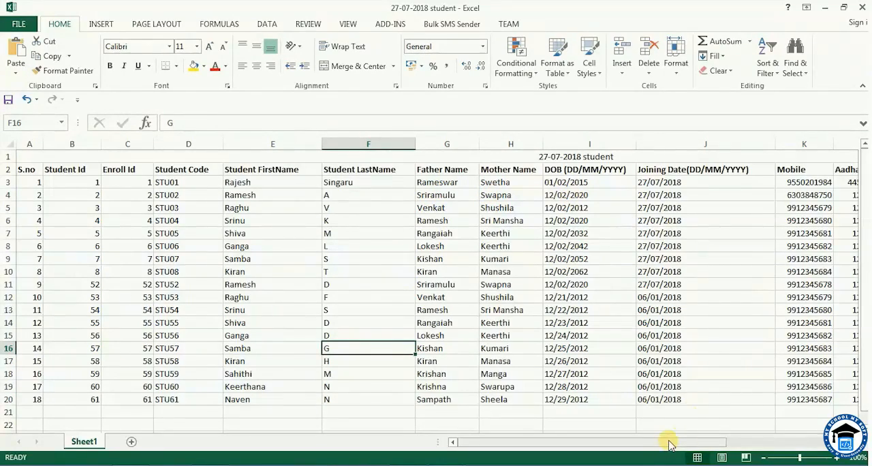
# Examine the student detail columns from Student FirstName through Address, including Mobile and Aadhar No.
pyautogui.moveTo(671, 442); pyautogui.dragTo(756, 442)
pyautogui.click(596, 143)
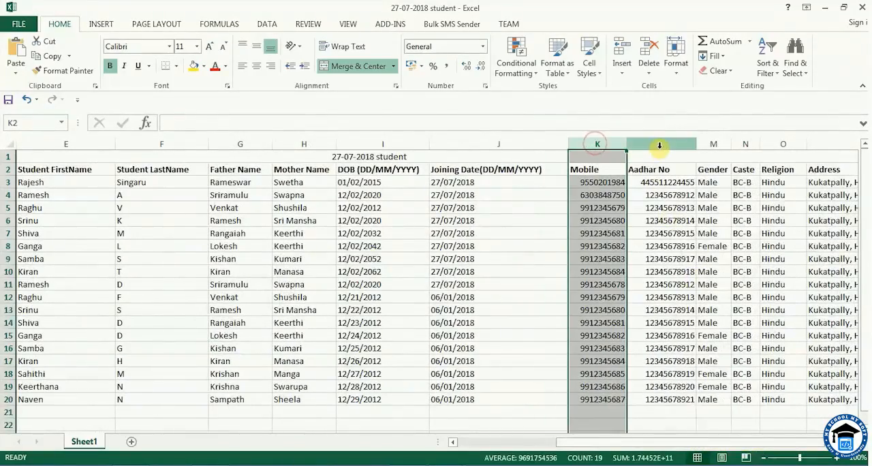
pyautogui.click(659, 145)
pyautogui.moveTo(720, 445); pyautogui.dragTo(753, 446)
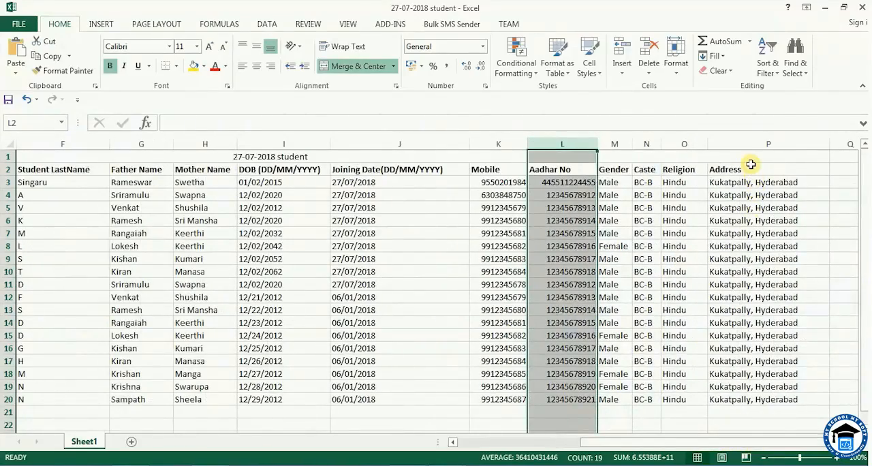
pyautogui.moveTo(742, 143); pyautogui.dragTo(132, 143)
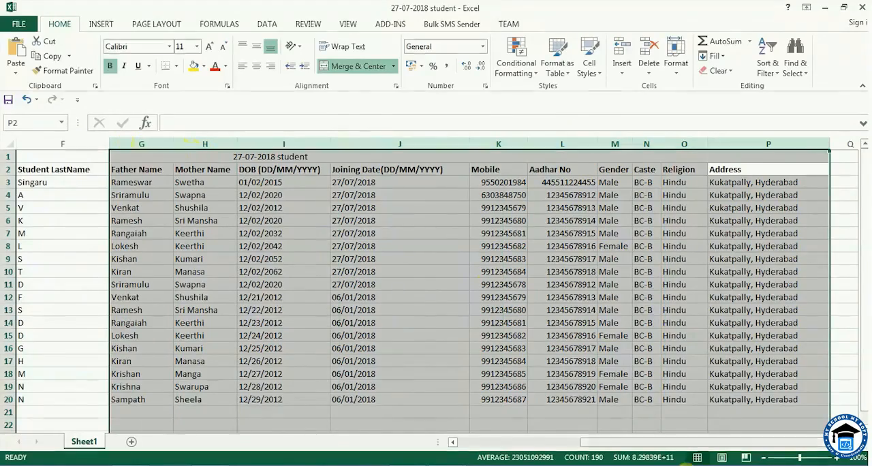
pyautogui.moveTo(633, 444); pyautogui.dragTo(534, 443)
pyautogui.click(225, 145)
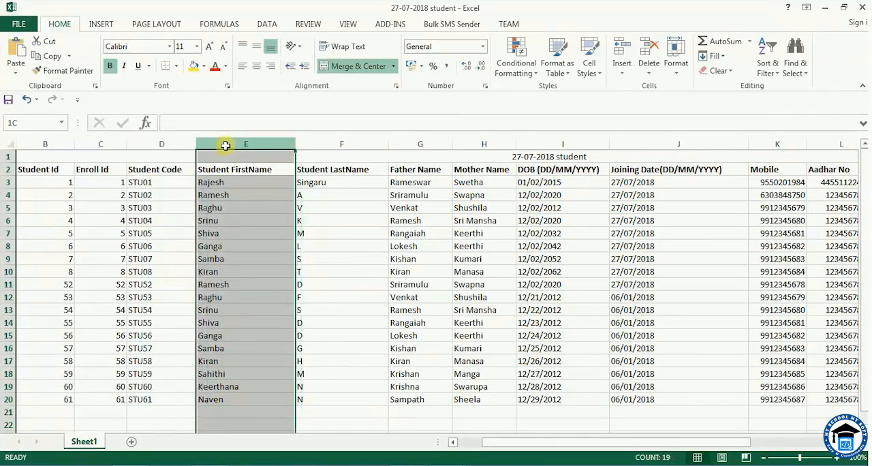
pyautogui.moveTo(291, 149); pyautogui.dragTo(590, 156)
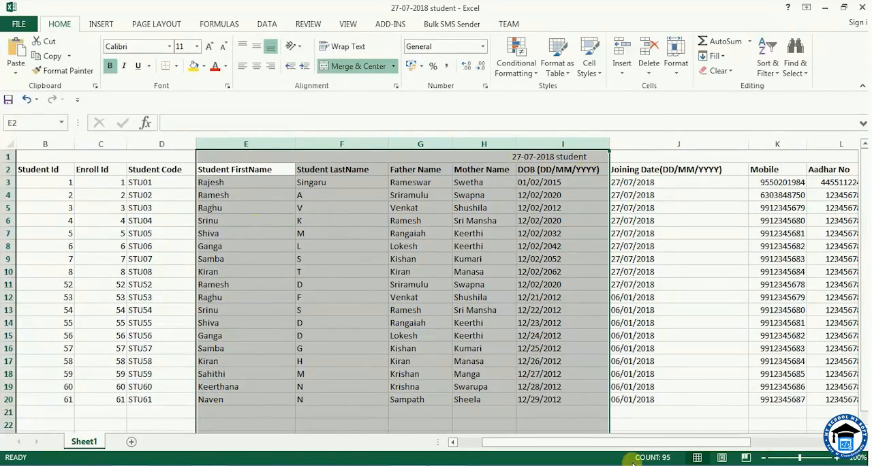
pyautogui.moveTo(683, 443); pyautogui.dragTo(788, 359)
pyautogui.click(790, 360)
pyautogui.moveTo(772, 446); pyautogui.dragTo(647, 447)
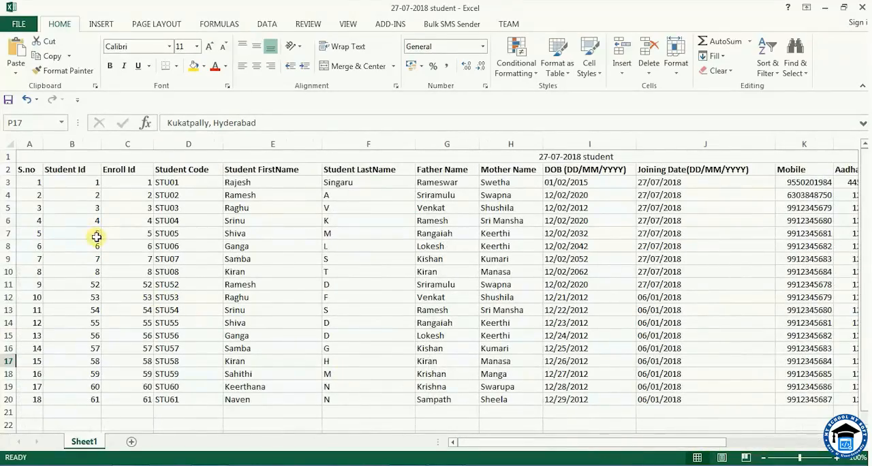
# Examine the Student Id, Enroll Id and Student Code columns of the sheet.
pyautogui.click(70, 145)
pyautogui.click(125, 144)
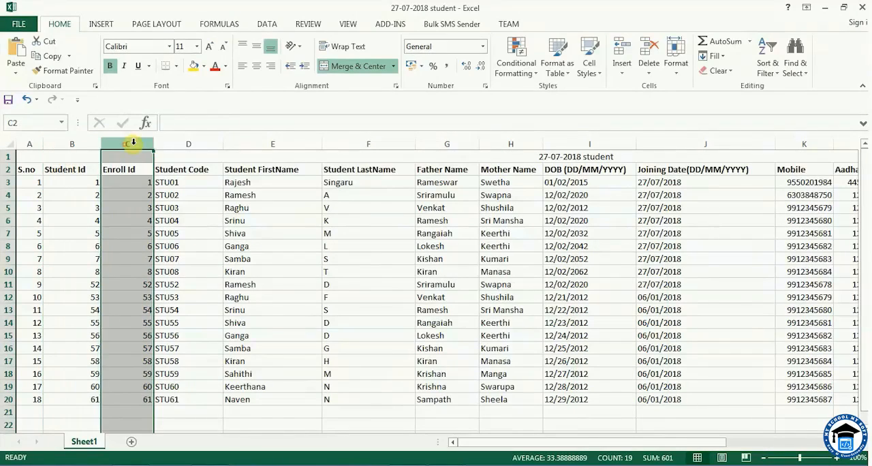
pyautogui.click(180, 142)
pyautogui.click(306, 333)
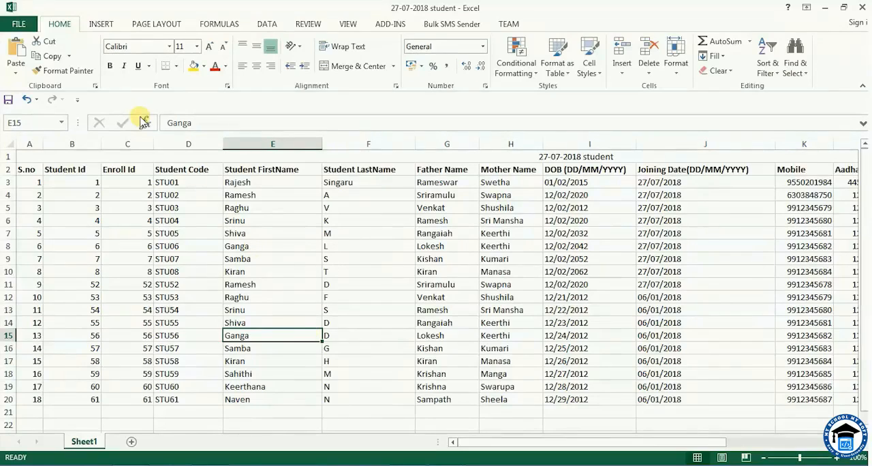
# Start saving a copy in the My School Data folder under the name 27-07-2018 student_Nursery_A_updated.
pyautogui.click(17, 26)
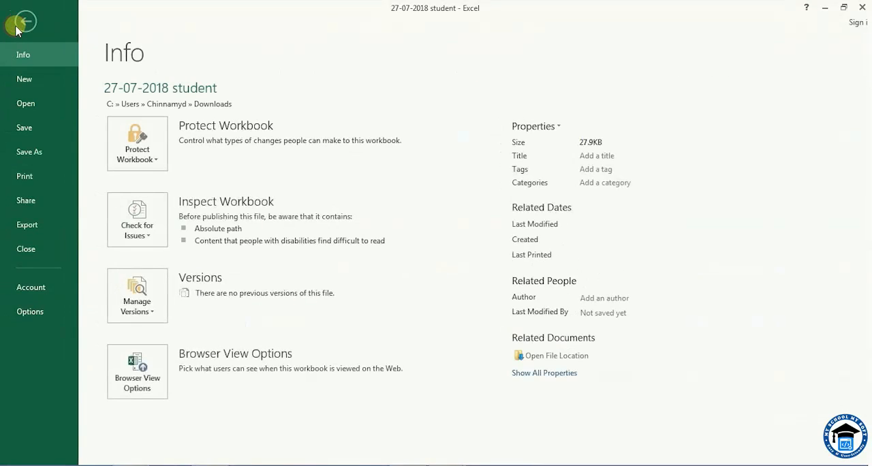
pyautogui.click(30, 152)
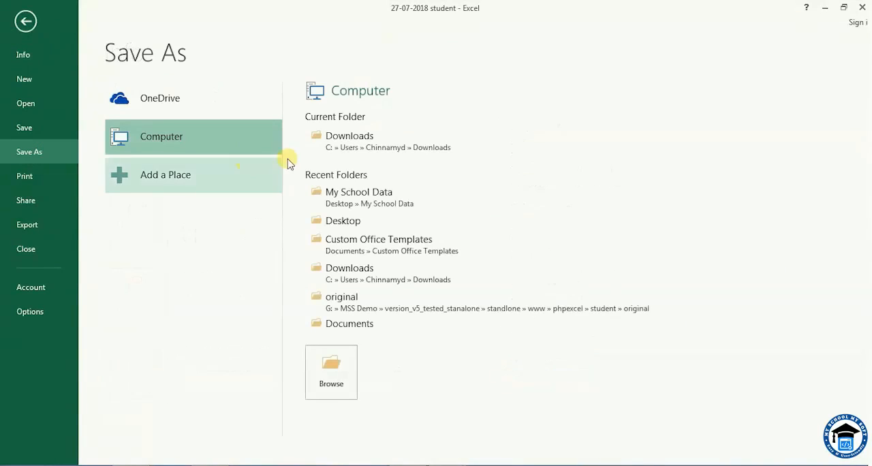
pyautogui.click(354, 193)
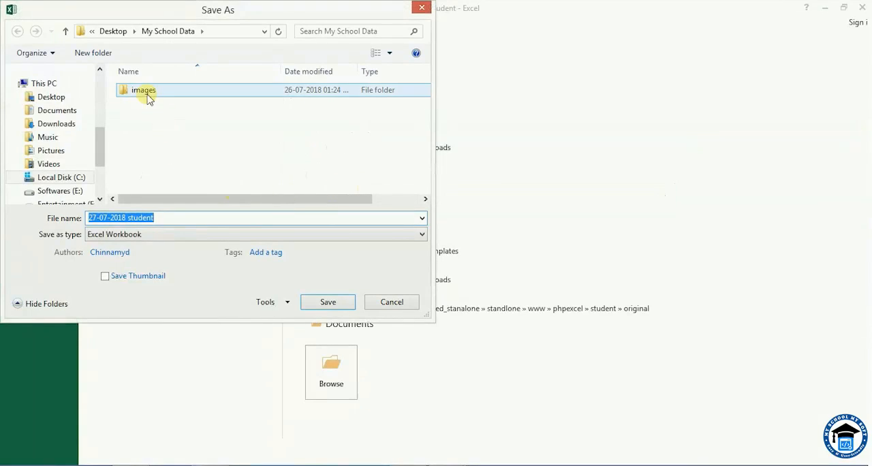
pyautogui.click(158, 217)
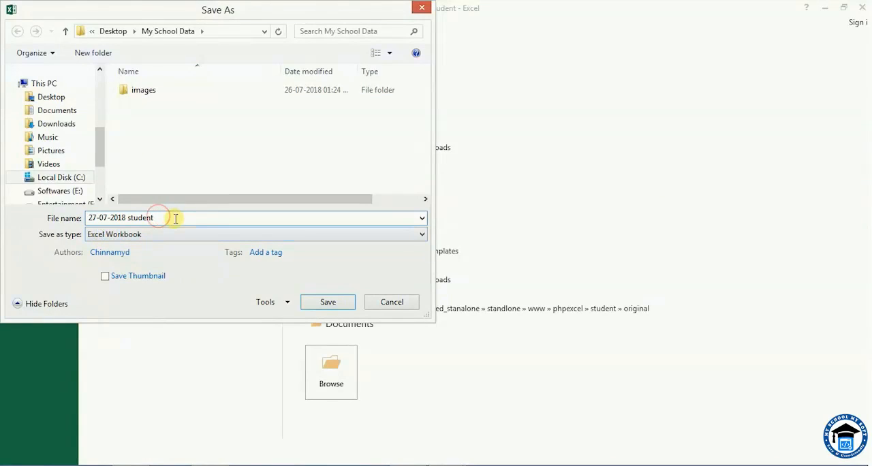
pyautogui.write('_Nursery_A_updated')
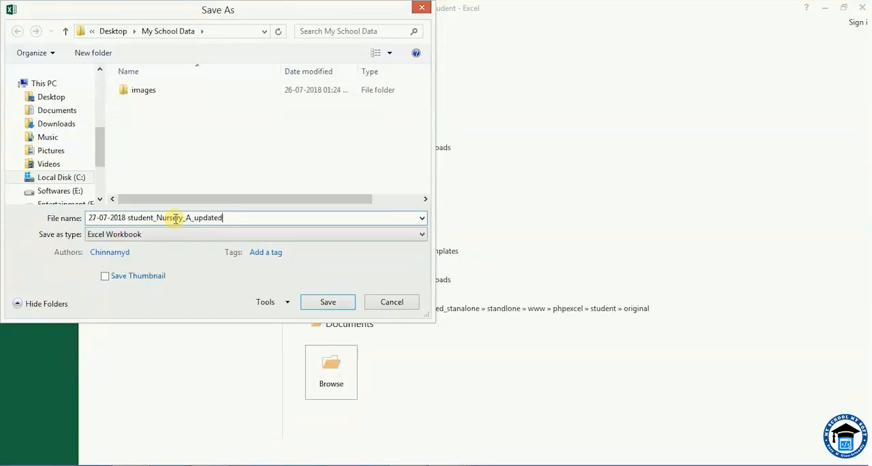
# Set the copy's file type to Excel 97-2003 Workbook and save it.
pyautogui.click(162, 244)
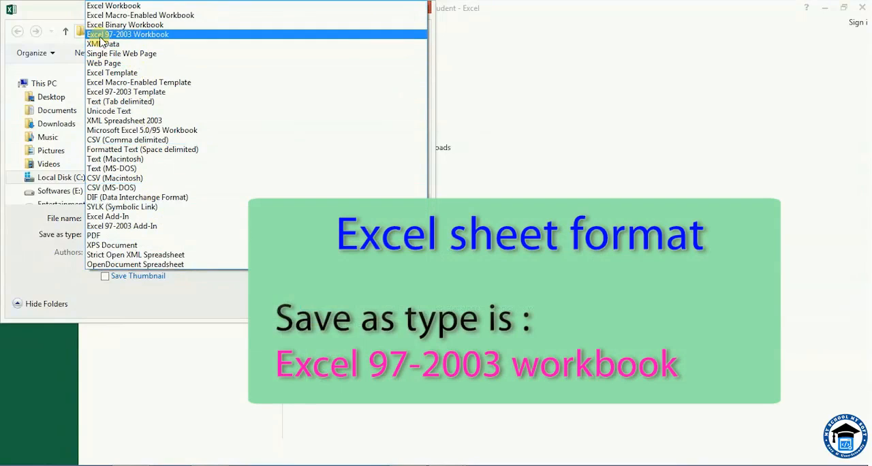
pyautogui.click(141, 39)
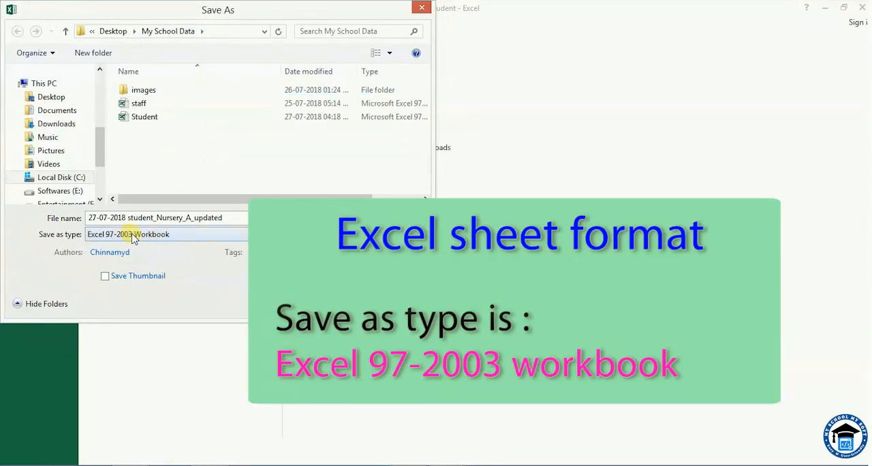
pyautogui.click(163, 248)
pyautogui.click(188, 249)
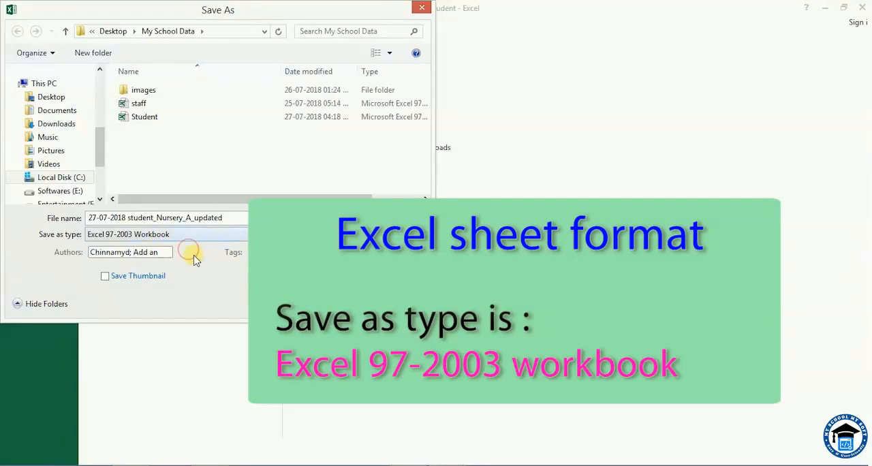
pyautogui.click(185, 286)
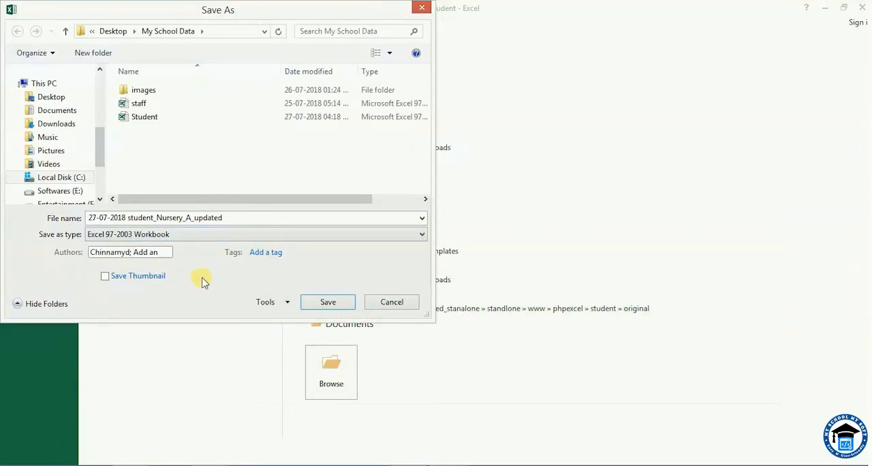
pyautogui.click(326, 302)
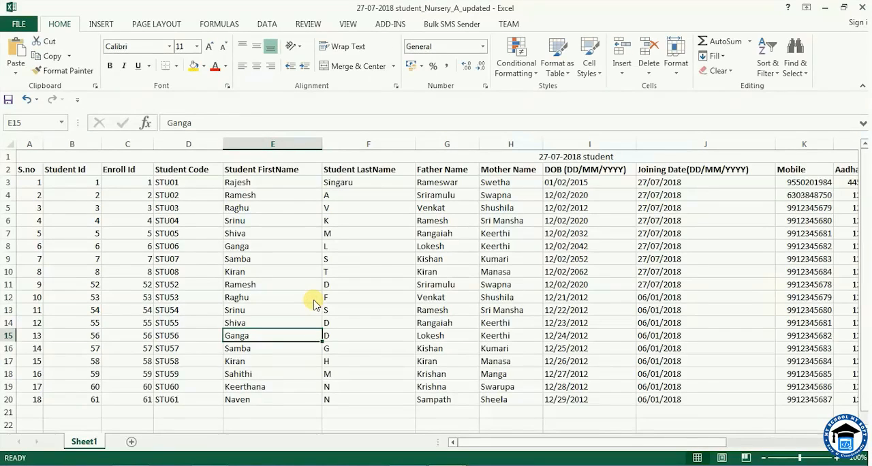
# Close the workbook, switch to My School My Soft in the browser and open the Student Upload page.
pyautogui.click(861, 10)
pyautogui.click(825, 9)
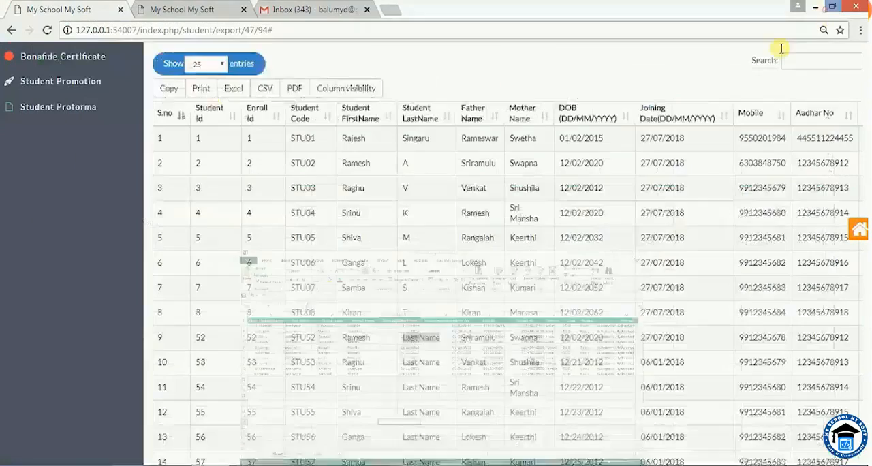
pyautogui.scroll(2, 117, 198)
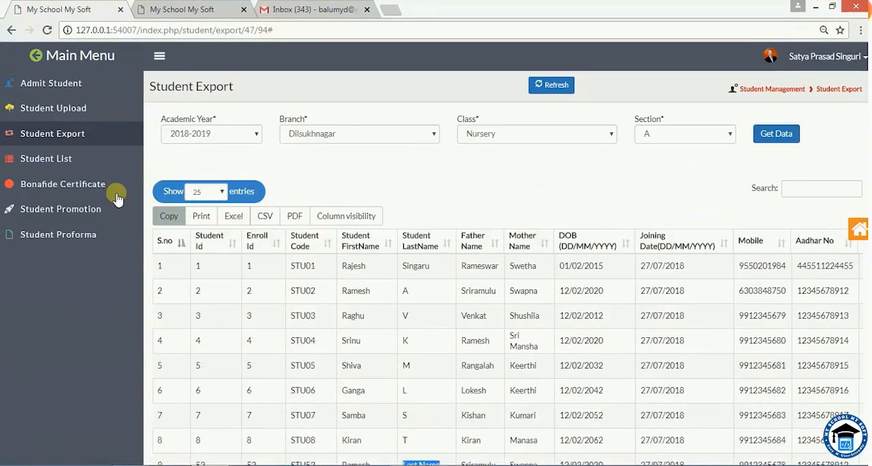
pyautogui.click(69, 114)
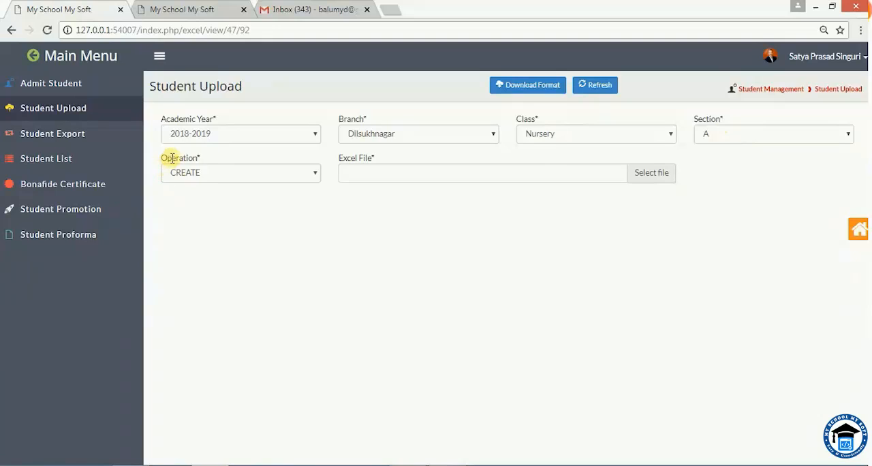
# Set the student upload operation to EDIT for Nursery section A.
pyautogui.click(215, 201)
pyautogui.click(214, 179)
pyautogui.click(203, 199)
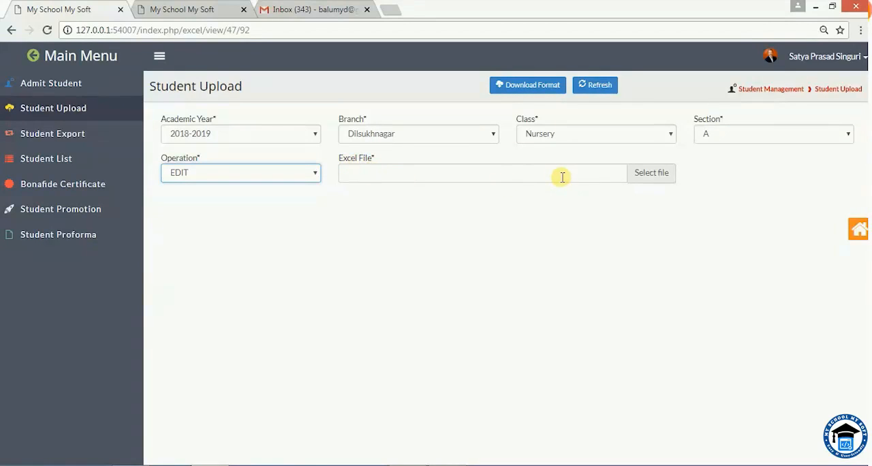
# Choose 27-07-2018 student_Nursery_A_updated from the My School Data folder as the Excel file and bulk upload it.
pyautogui.click(638, 174)
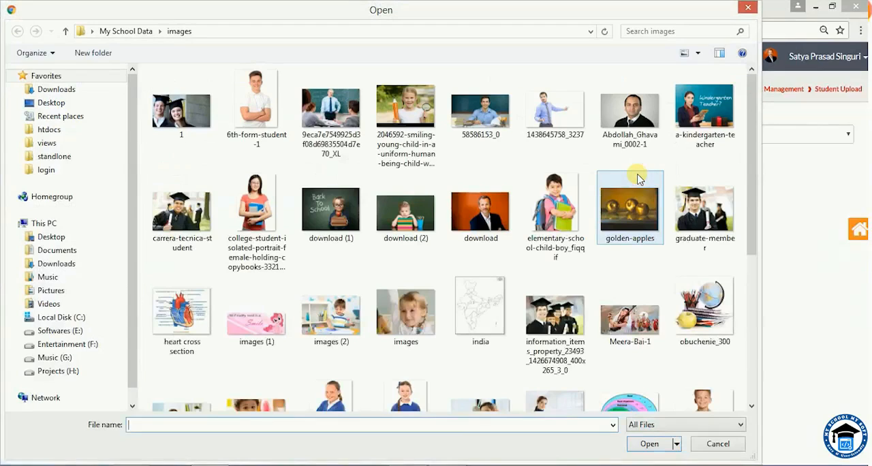
pyautogui.click(126, 31)
pyautogui.click(219, 106)
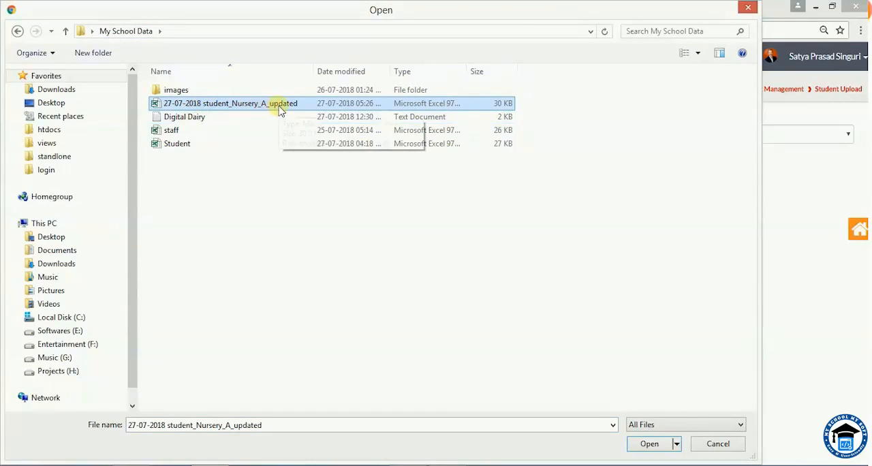
pyautogui.click(854, 351)
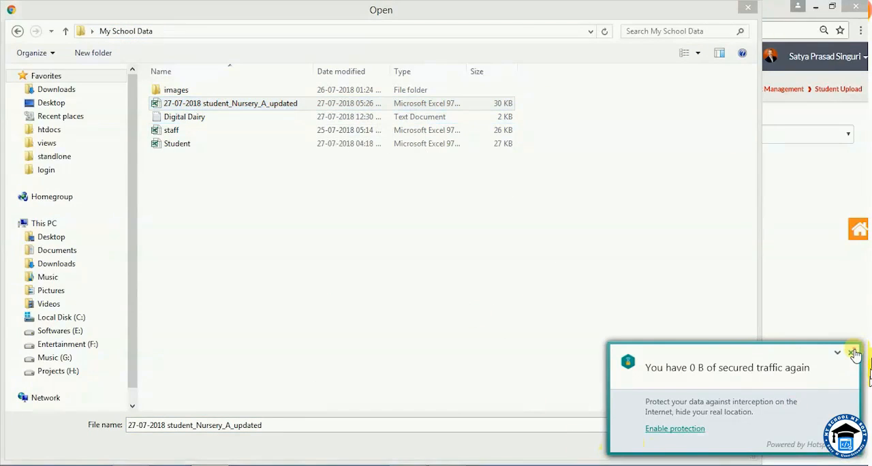
pyautogui.click(653, 445)
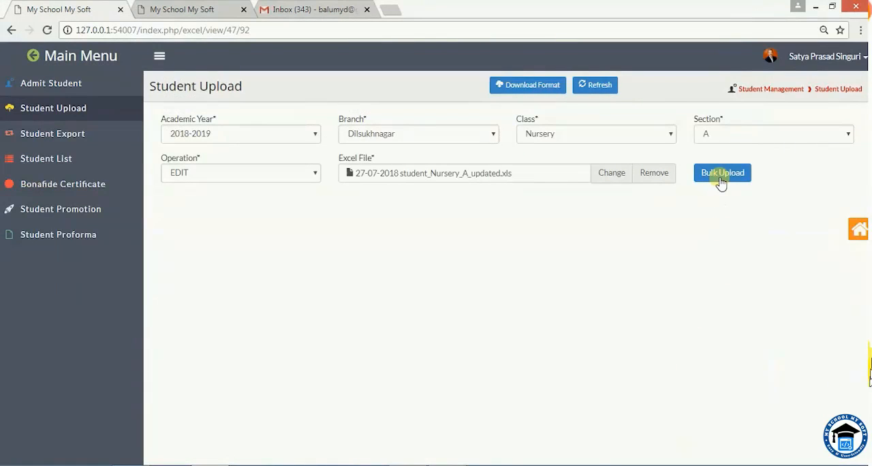
pyautogui.click(720, 177)
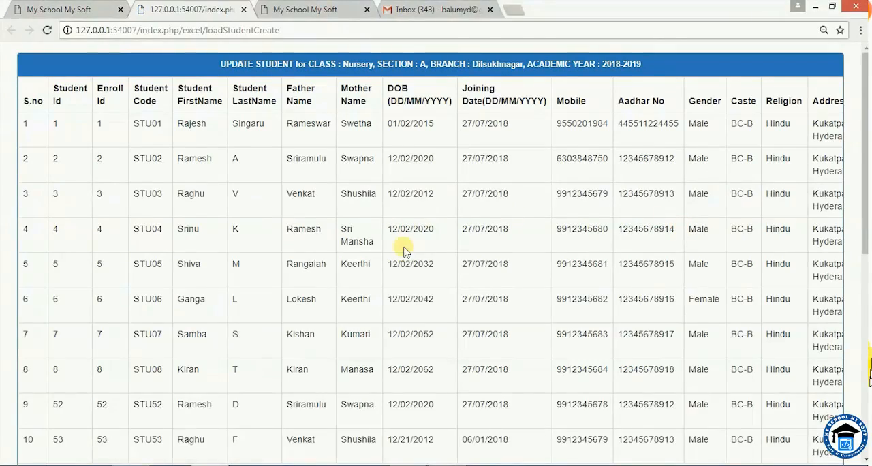
# Review the uploaded rows for Nursery section A, including the last names, and submit them to update the student records.
pyautogui.scroll(-2, 401, 262)
pyautogui.scroll(-2, 402, 266)
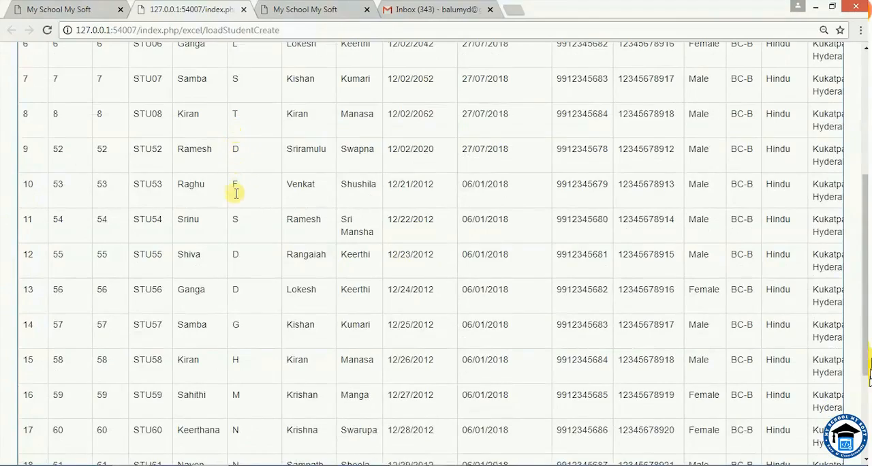
pyautogui.scroll(-1, 261, 317)
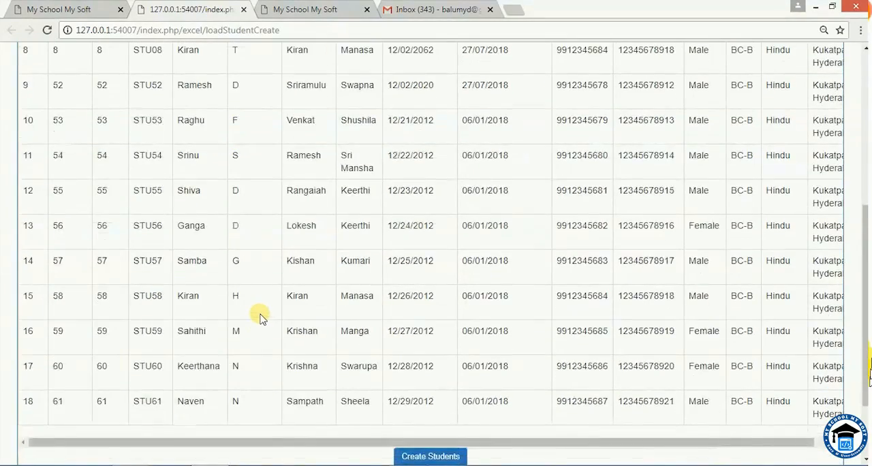
pyautogui.scroll(4, 259, 312)
pyautogui.scroll(1, 263, 281)
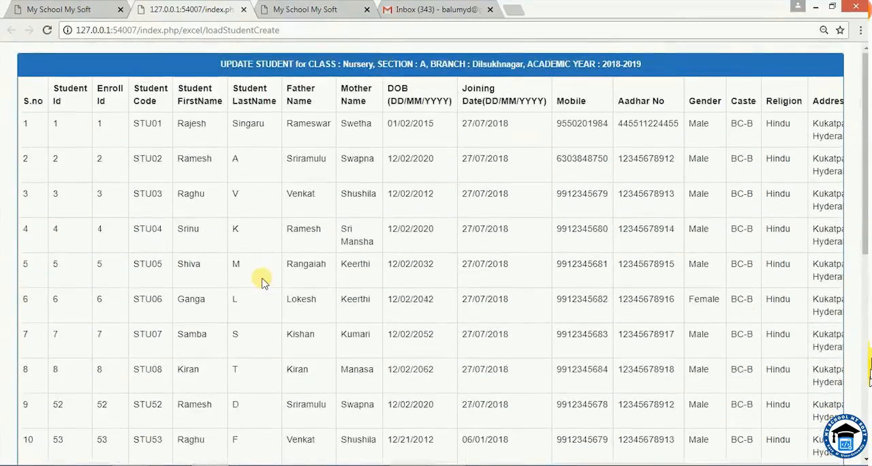
pyautogui.scroll(-6, 261, 279)
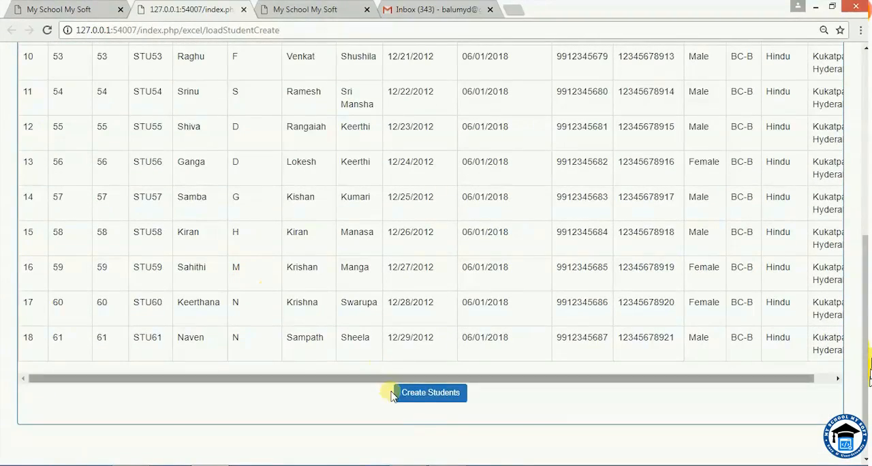
pyautogui.click(411, 396)
pyautogui.scroll(-6, 411, 396)
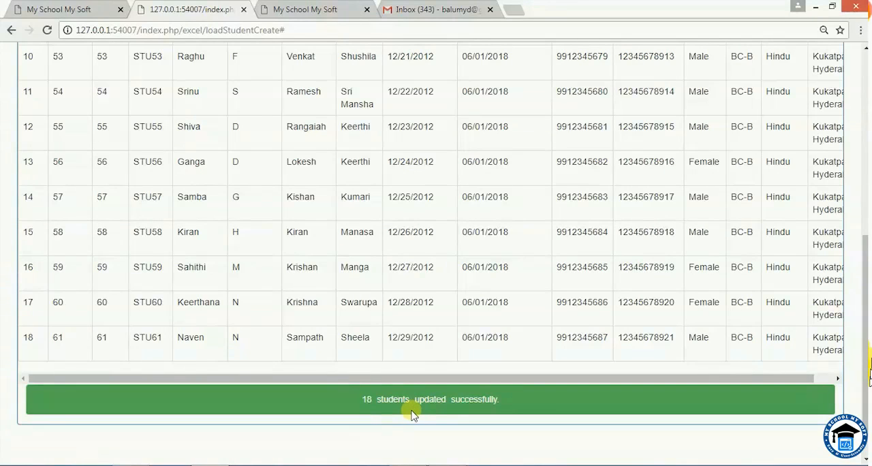
# Load the Nursery section A students on the Admit Student page and check their updated last names.
pyautogui.click(70, 13)
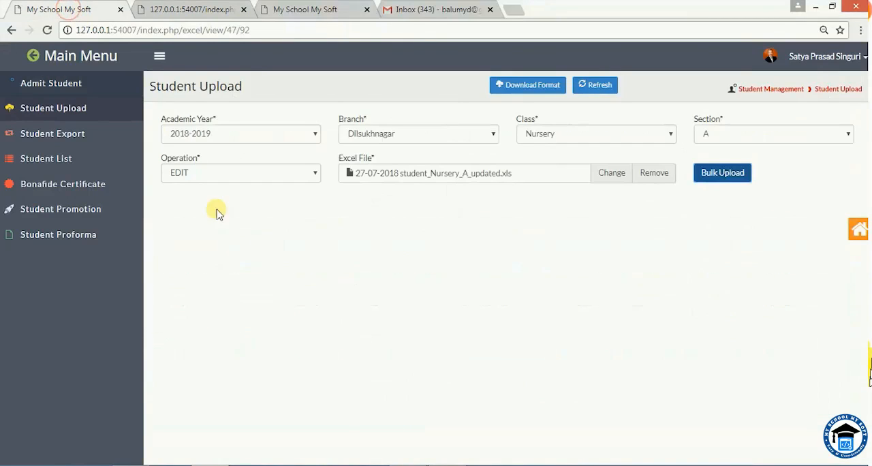
pyautogui.click(44, 83)
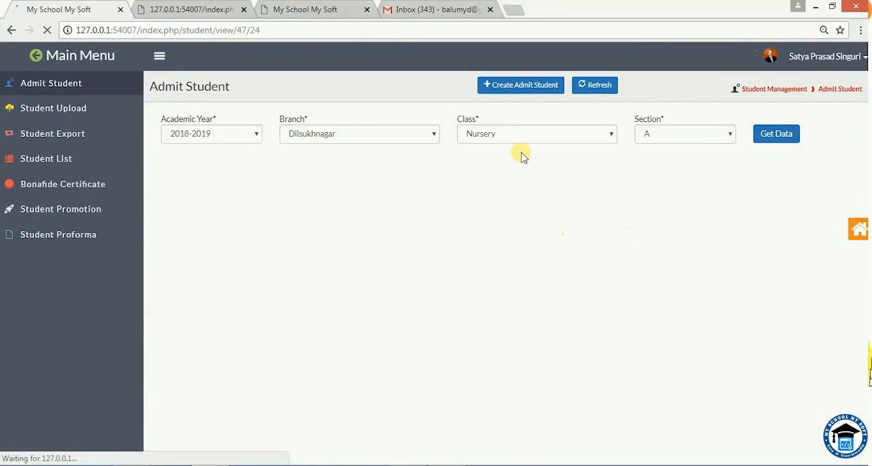
pyautogui.click(520, 135)
pyautogui.click(520, 135)
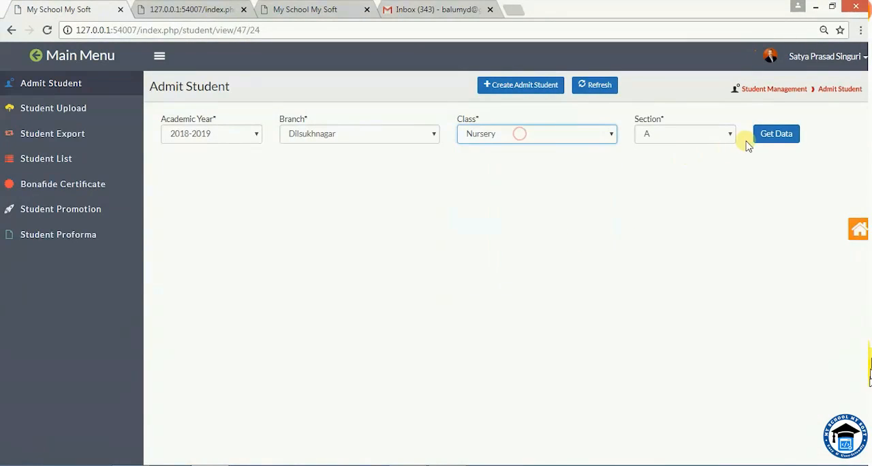
pyautogui.click(774, 140)
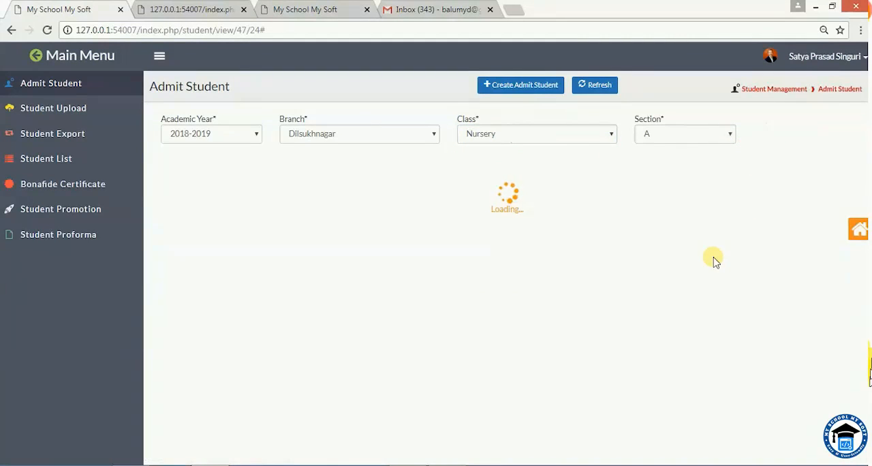
pyautogui.scroll(-3, 440, 312)
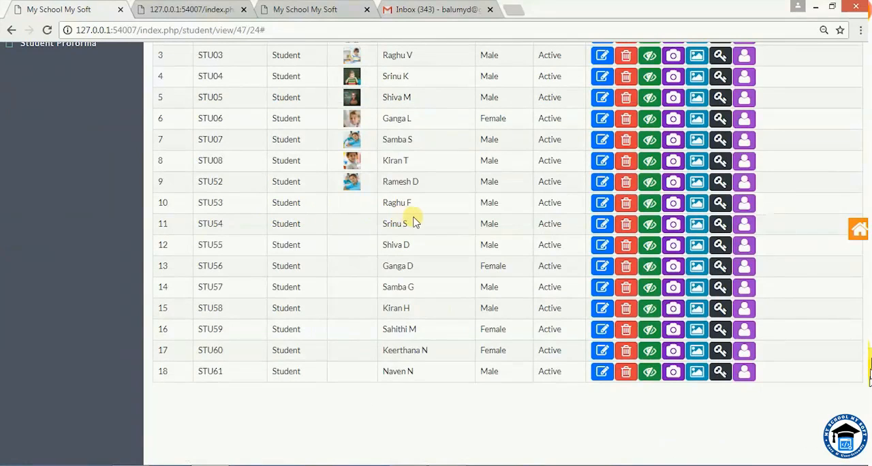
pyautogui.moveTo(385, 203); pyautogui.dragTo(413, 266)
pyautogui.click(416, 203)
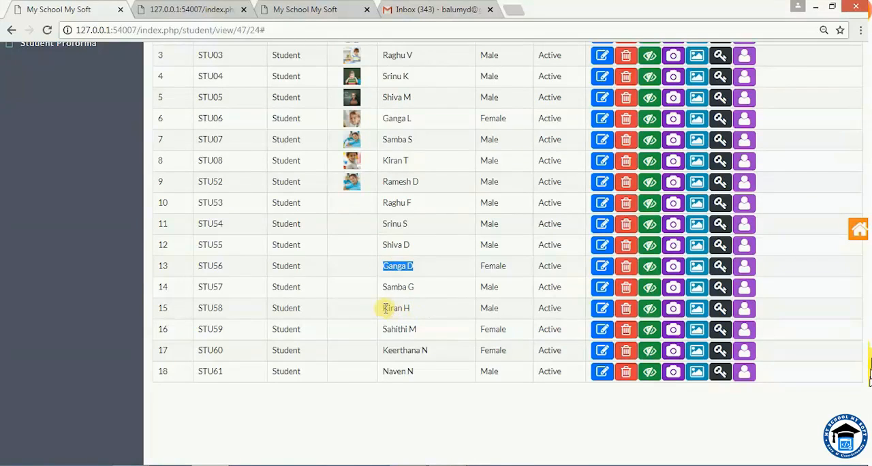
pyautogui.moveTo(384, 307); pyautogui.dragTo(427, 350)
pyautogui.doubleClick(399, 370)
pyautogui.scroll(3, 408, 369)
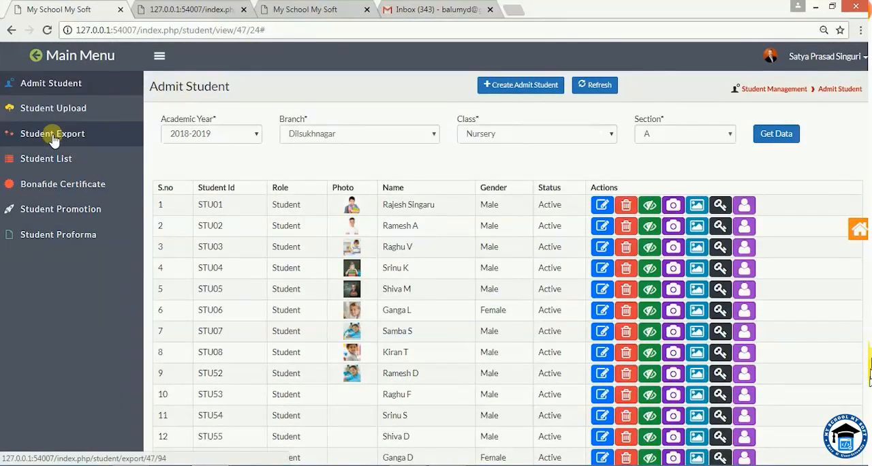
pyautogui.click(53, 139)
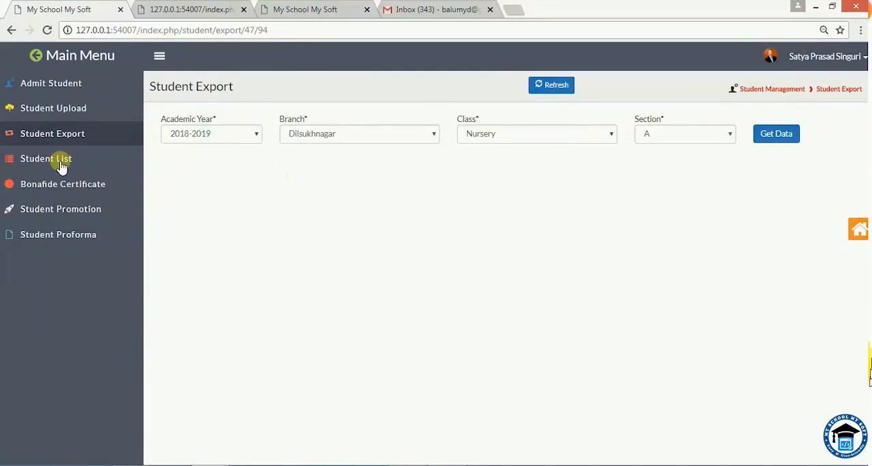
pyautogui.click(39, 109)
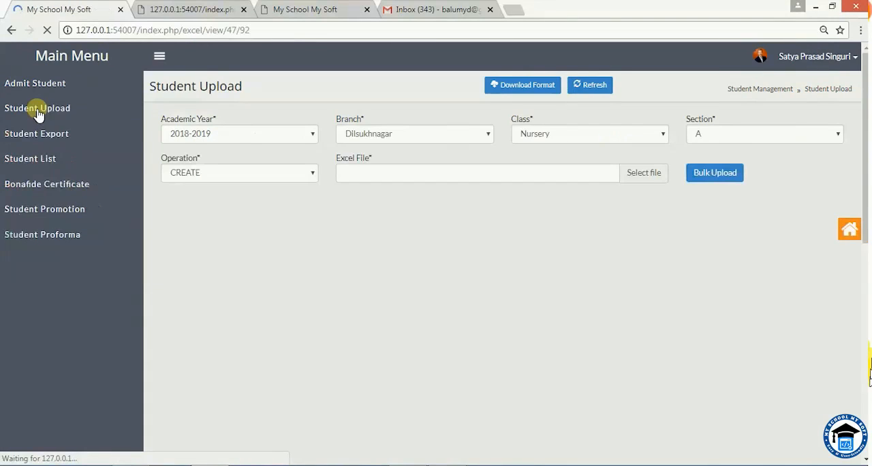
pyautogui.click(235, 177)
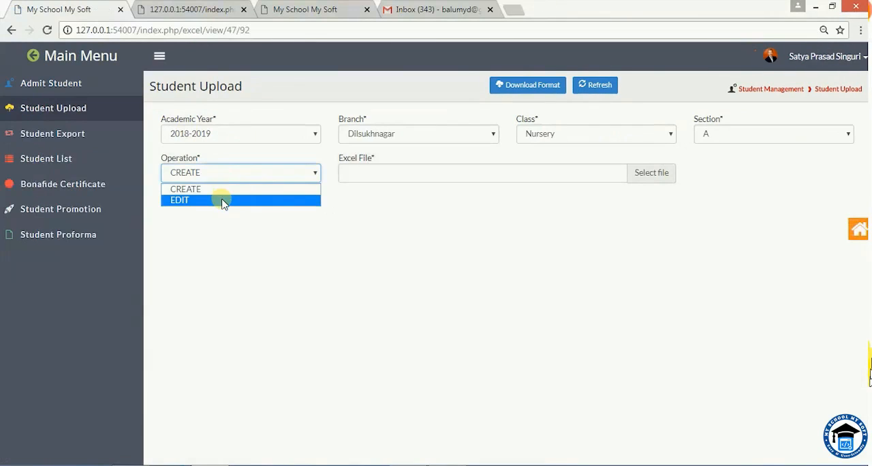
pyautogui.click(224, 201)
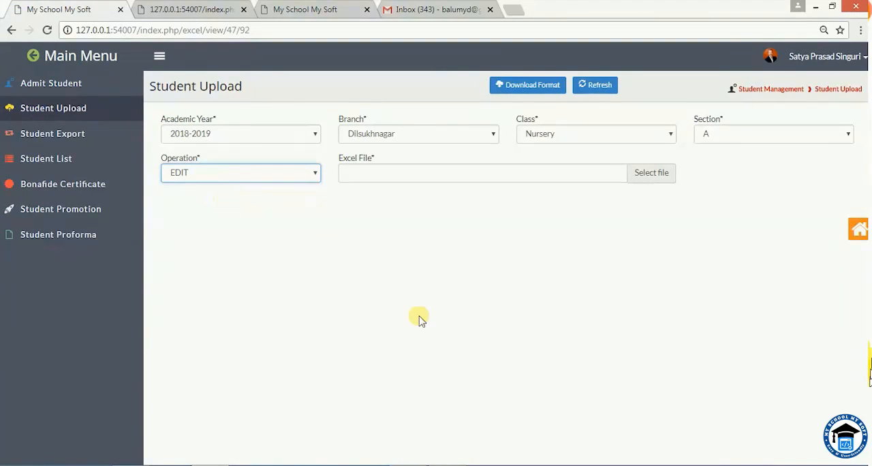
# Load the Student List for Nursery section A, Dilsukhnagar branch, academic year 2018-2019, and look over its entries.
pyautogui.click(39, 162)
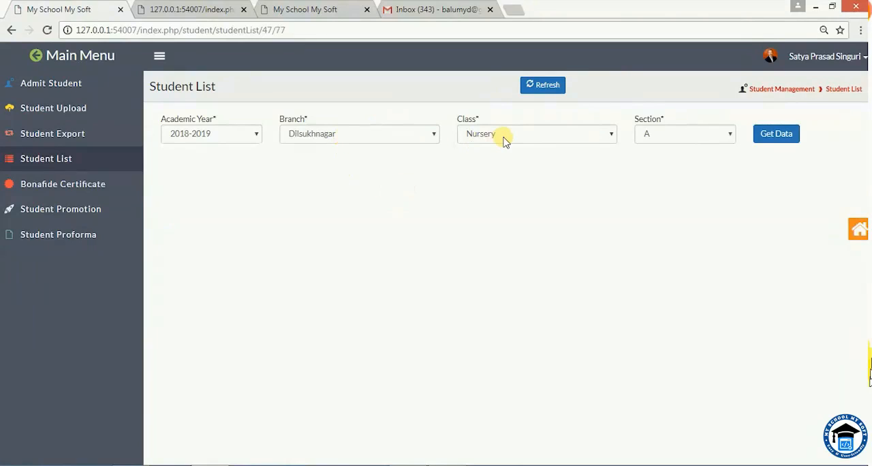
pyautogui.click(775, 132)
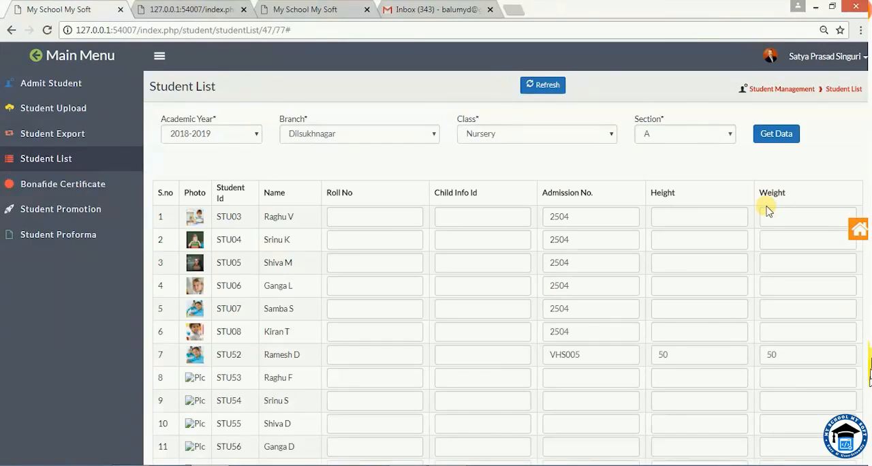
pyautogui.scroll(-2, 227, 263)
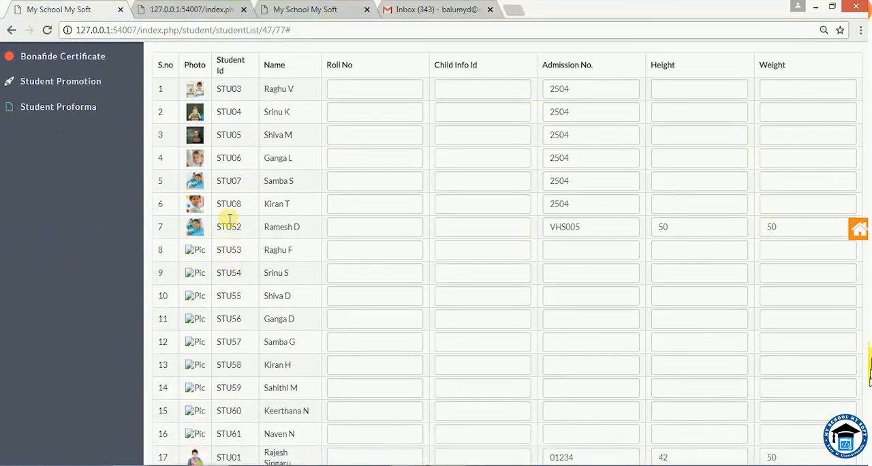
pyautogui.scroll(1, 224, 385)
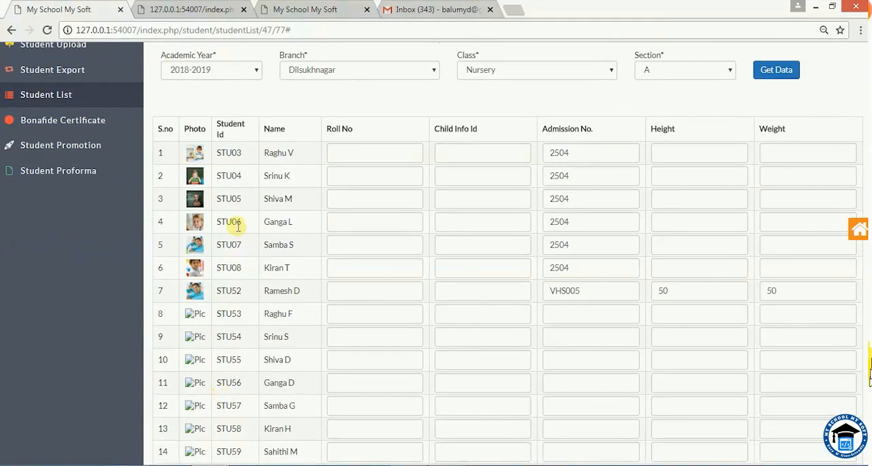
# Set the roll number of the first student in the Nursery section A list to 001.
pyautogui.click(359, 154)
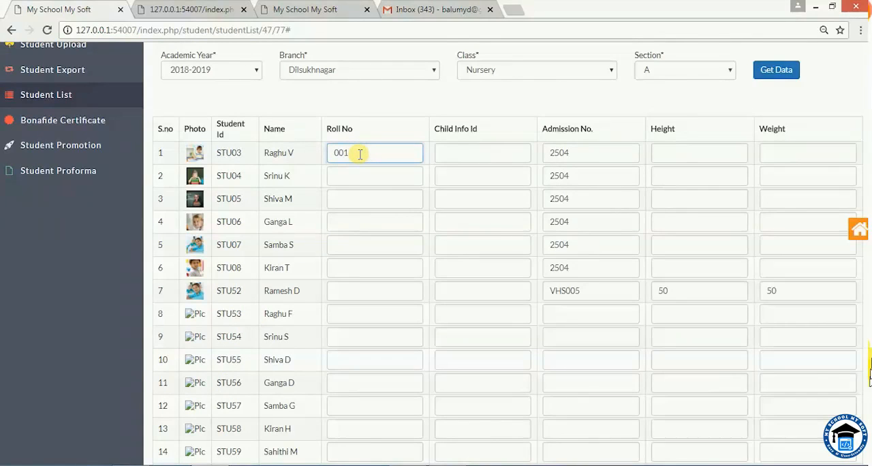
pyautogui.click(582, 150)
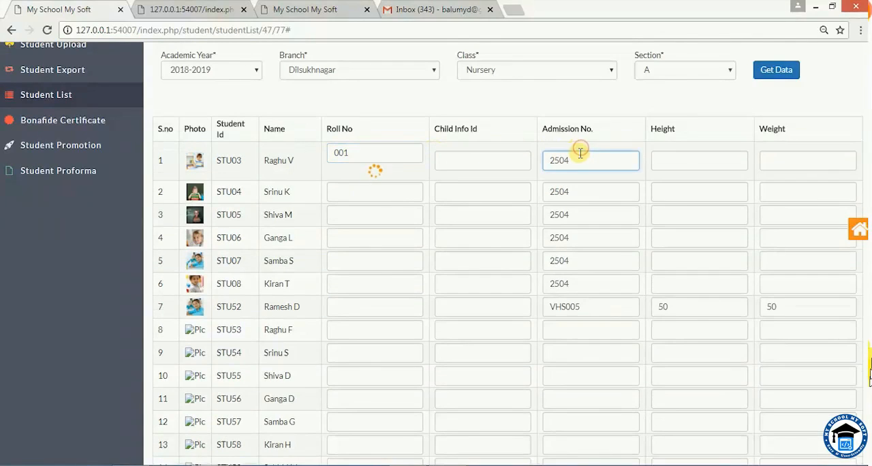
pyautogui.click(577, 300)
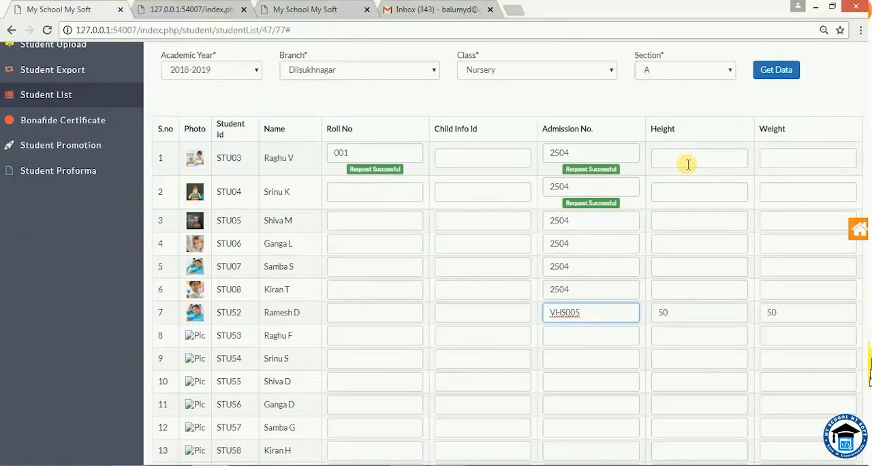
pyautogui.scroll(1, 687, 167)
pyautogui.scroll(-3, 688, 218)
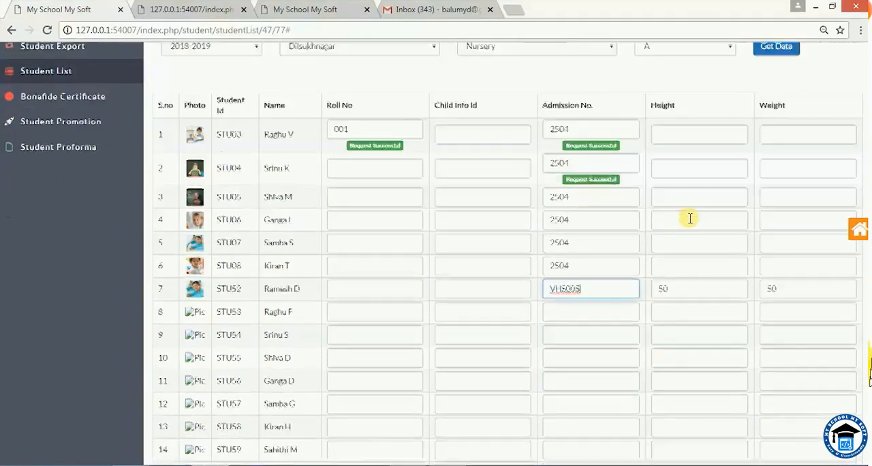
pyautogui.scroll(2, 690, 218)
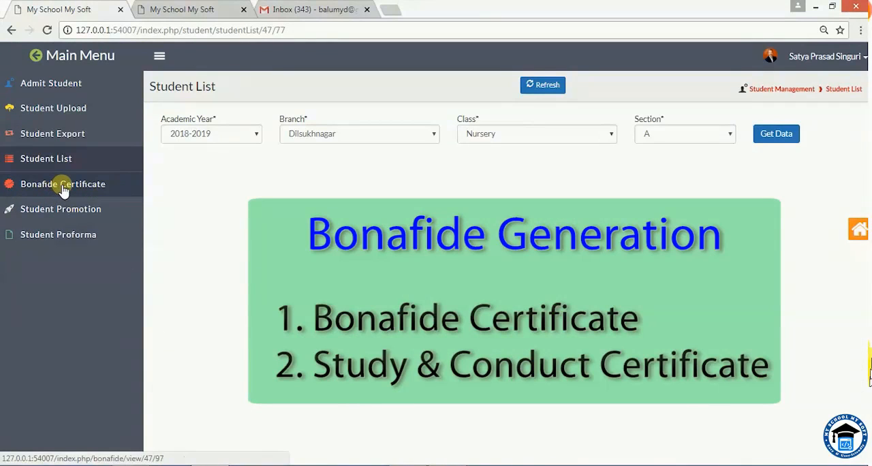
# Generate the Bus Pass Bonafide certificate for the second-to-last student in the Nursery section A selection list and view the PDF.
pyautogui.click(64, 188)
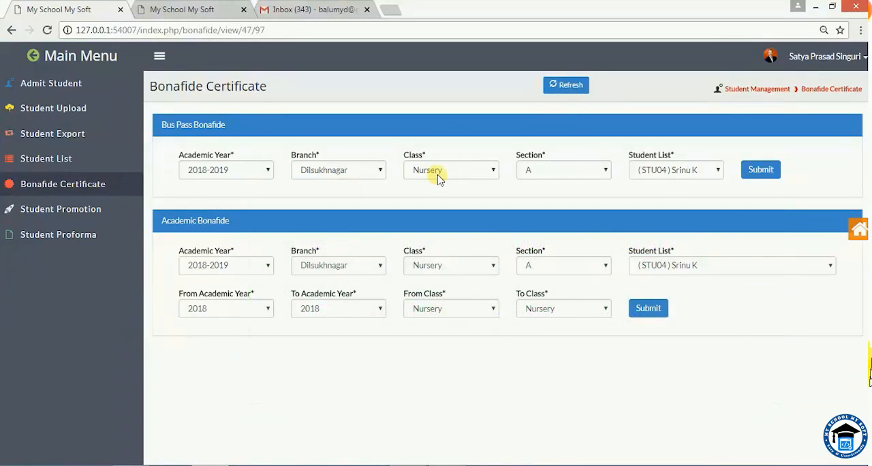
pyautogui.click(718, 174)
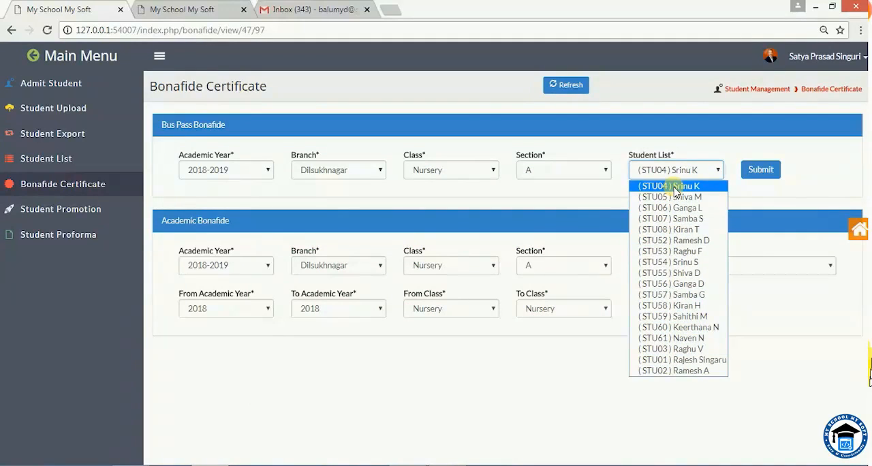
pyautogui.click(678, 364)
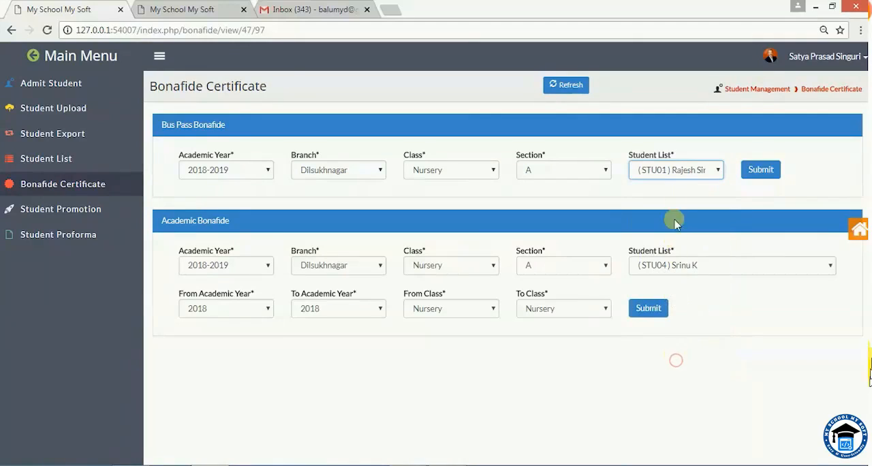
pyautogui.click(761, 170)
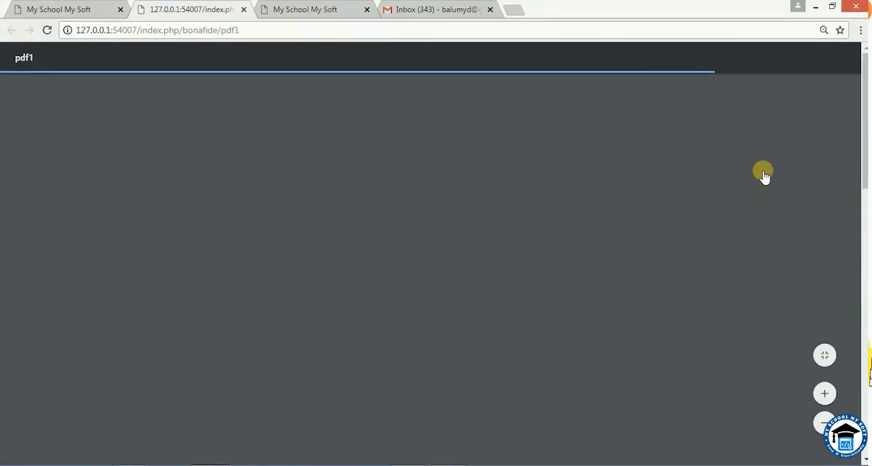
pyautogui.scroll(-2, 632, 255)
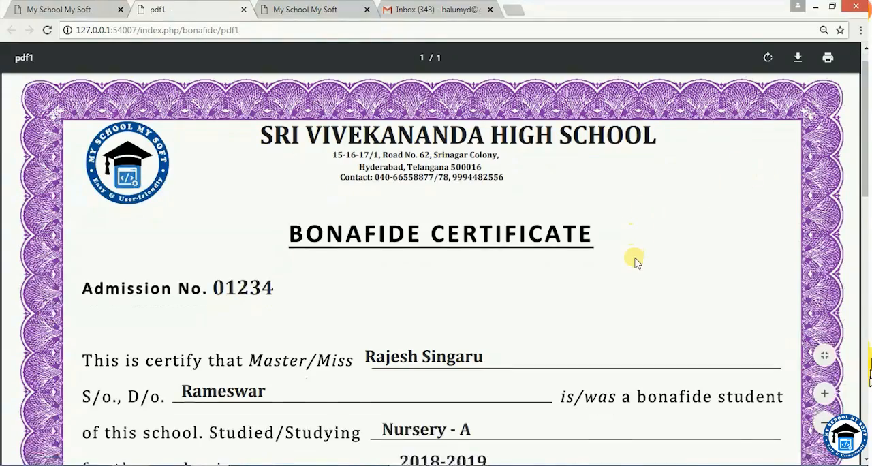
# Read through the Bus Pass Bonafide certificate PDF from the admission number down to the date and principal lines.
pyautogui.scroll(-2, 372, 307)
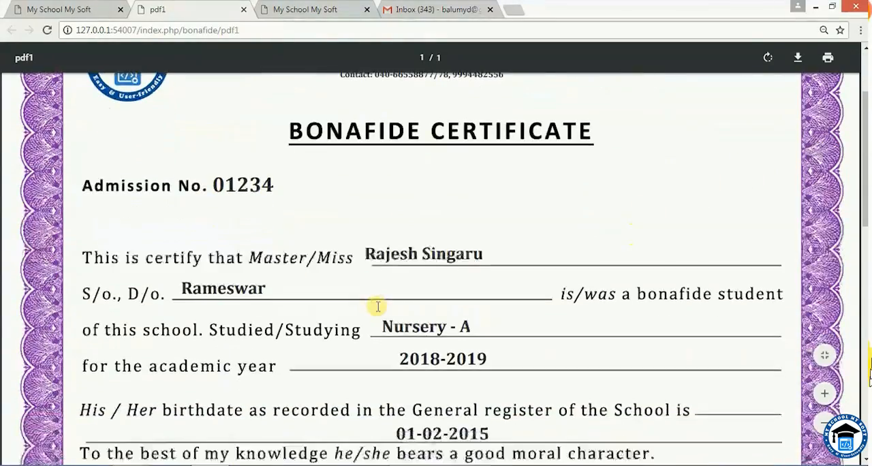
pyautogui.scroll(-2, 368, 308)
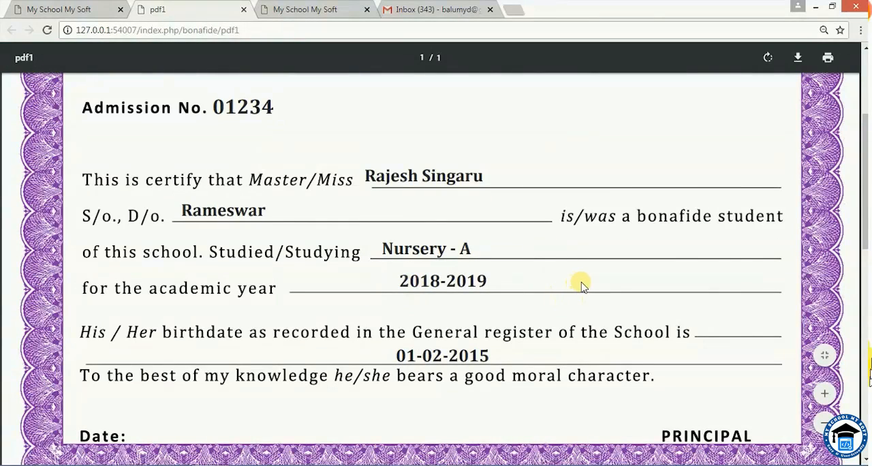
pyautogui.click(581, 283)
pyautogui.scroll(-1, 554, 359)
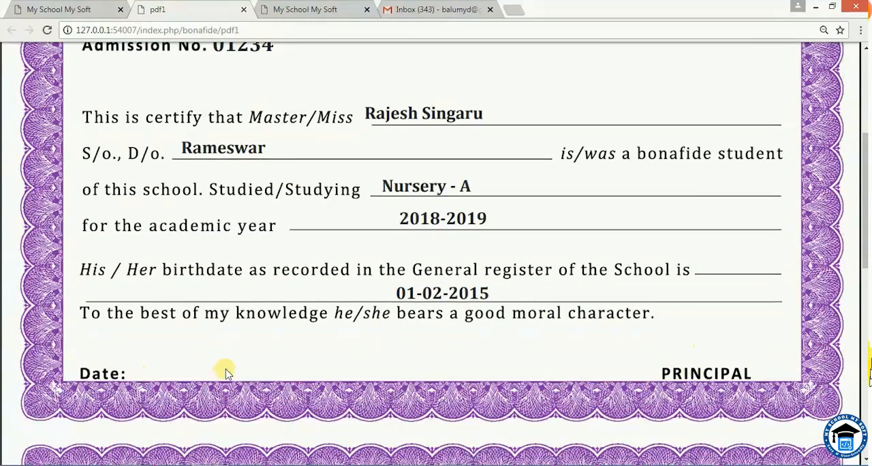
pyautogui.scroll(4, 226, 373)
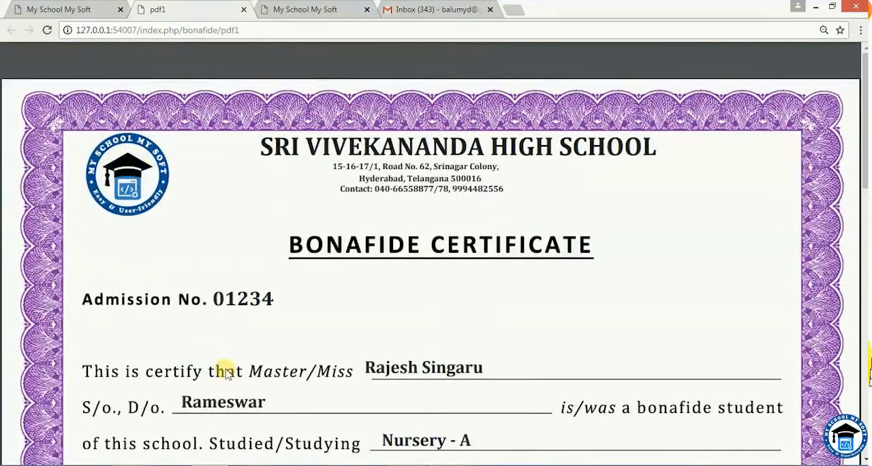
pyautogui.scroll(-4, 226, 373)
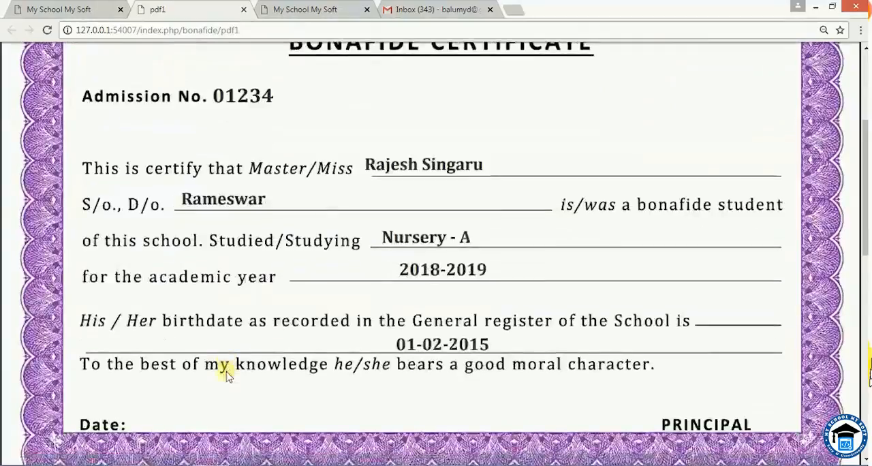
pyautogui.scroll(4, 226, 372)
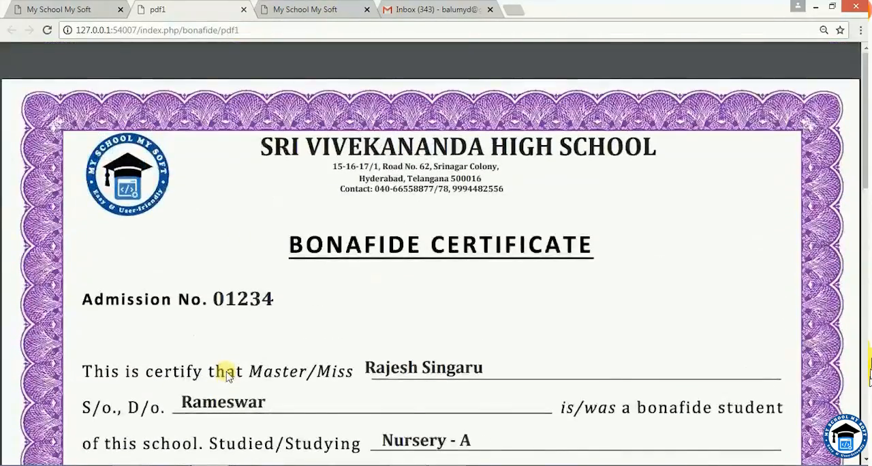
# Select the second-to-last student for the Academic Bonafide and keep the academic year range from 2018 to 2019.
pyautogui.click(83, 11)
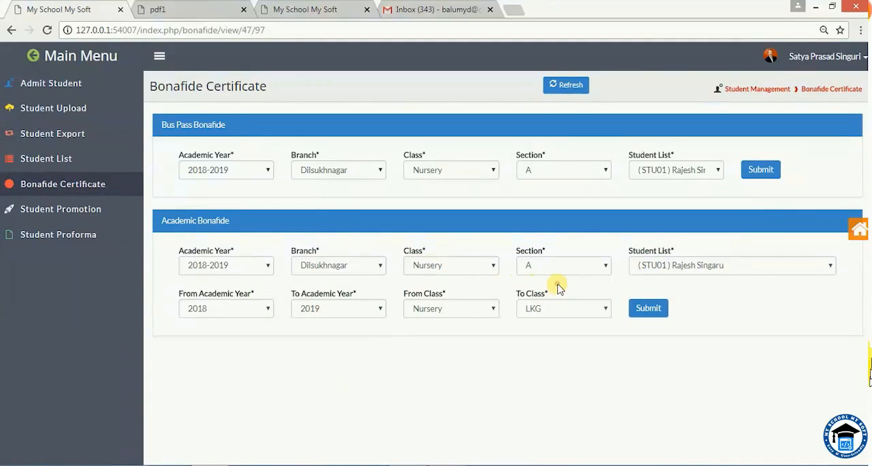
pyautogui.click(757, 270)
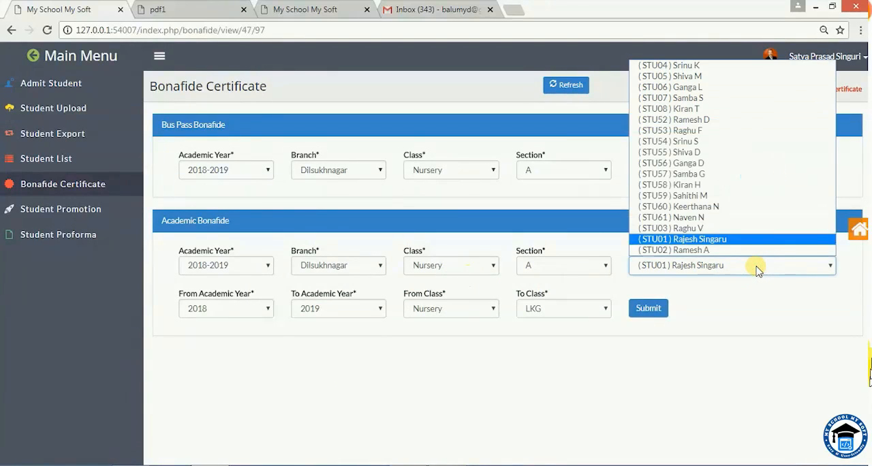
pyautogui.click(736, 239)
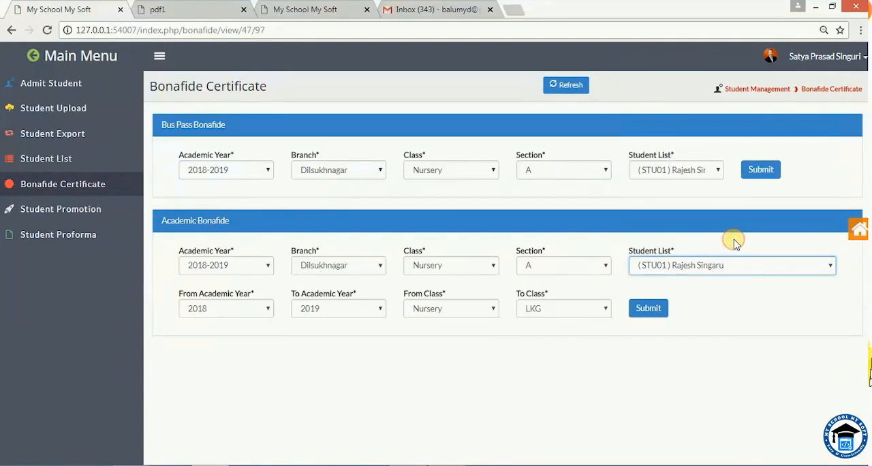
pyautogui.click(215, 327)
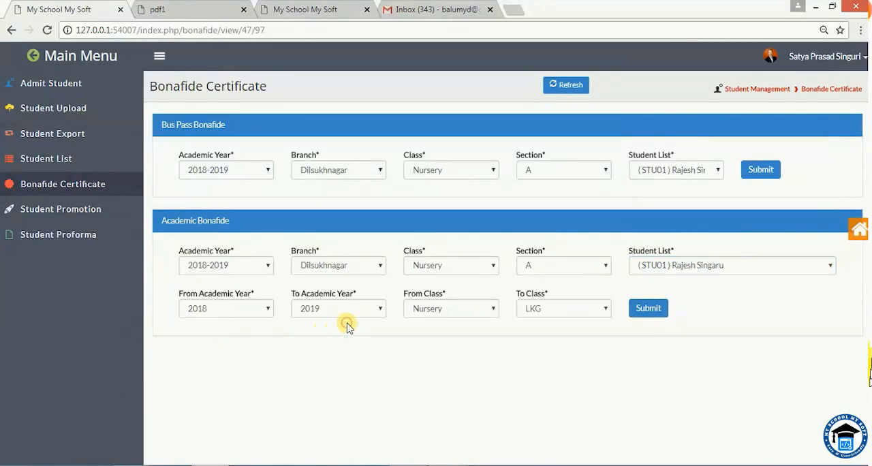
pyautogui.click(376, 308)
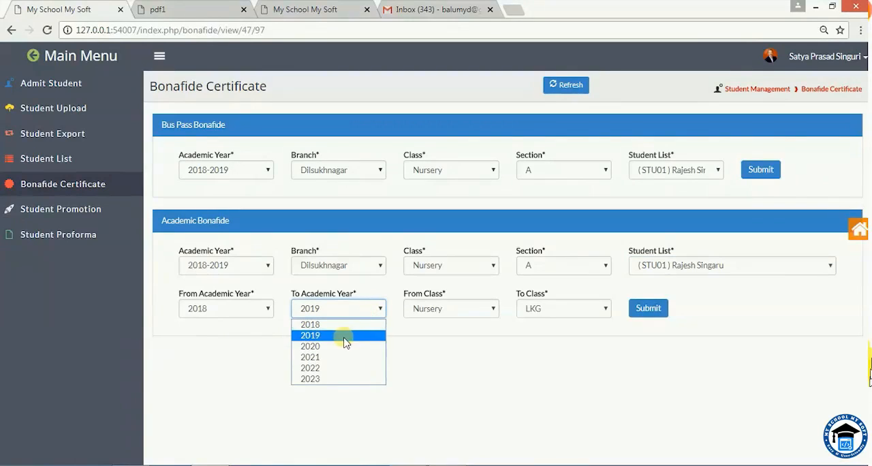
pyautogui.click(344, 338)
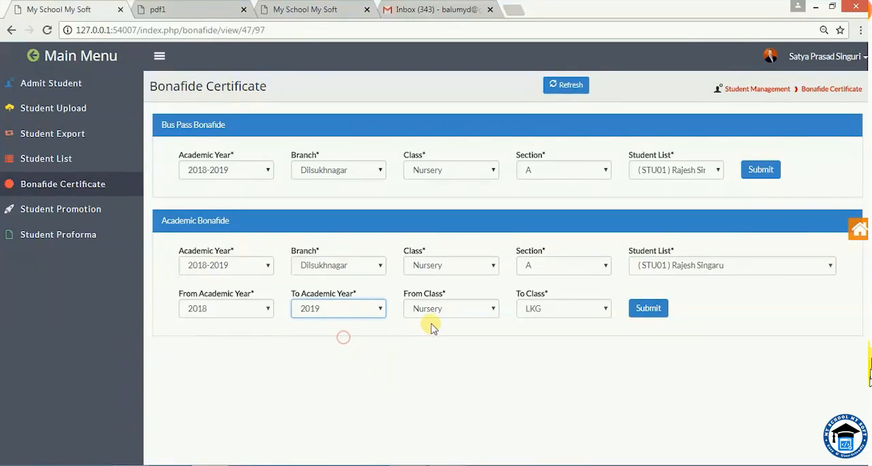
# Set the Academic Bonafide class range from Nursery to UKG, generate the certificate and look through its PDF.
pyautogui.click(494, 312)
pyautogui.click(464, 322)
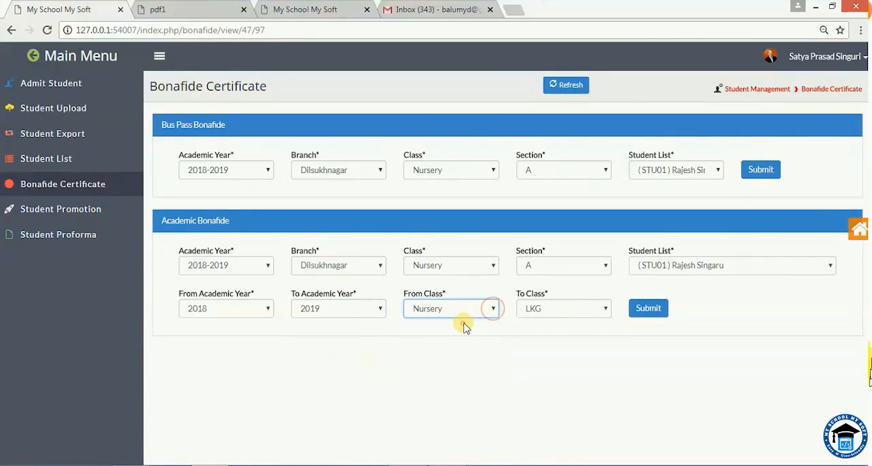
pyautogui.click(604, 309)
pyautogui.click(558, 347)
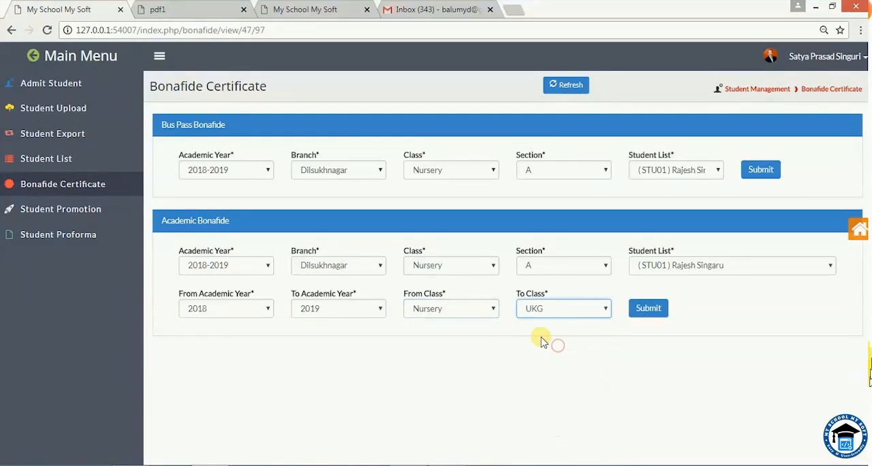
pyautogui.click(645, 316)
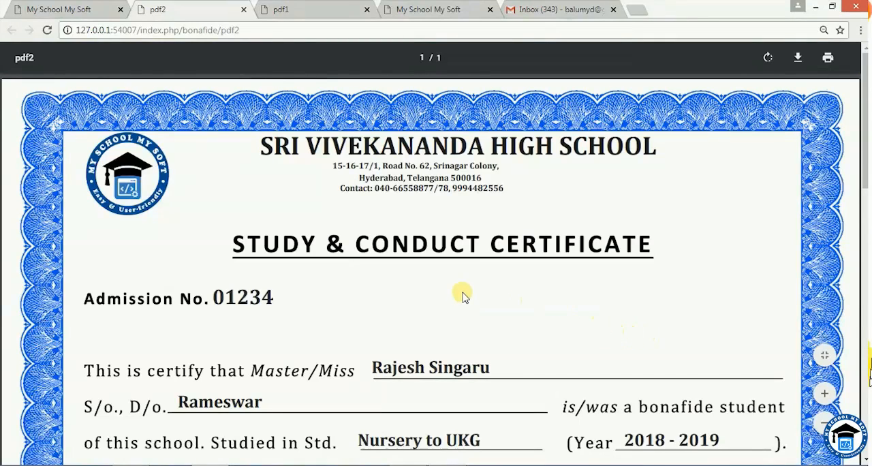
pyautogui.scroll(-2, 511, 289)
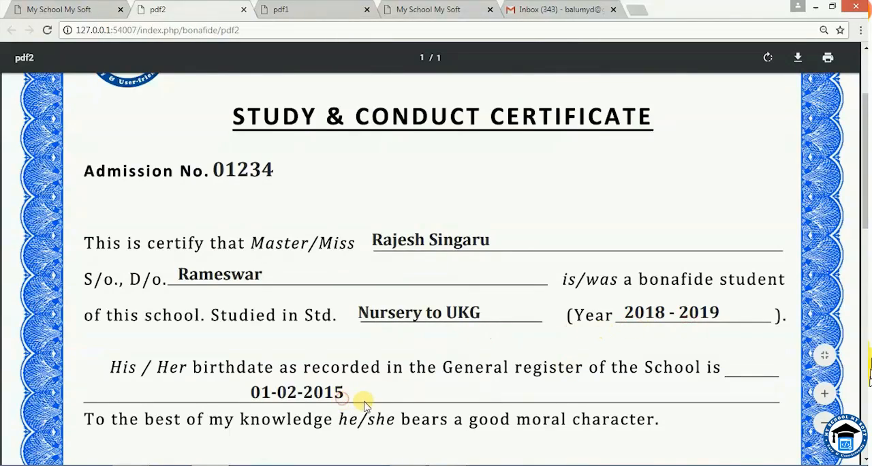
pyautogui.scroll(-2, 361, 401)
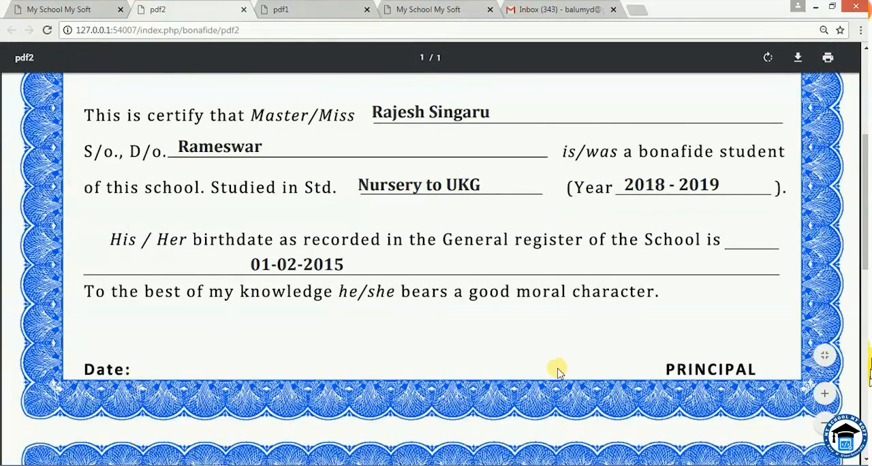
pyautogui.scroll(4, 559, 368)
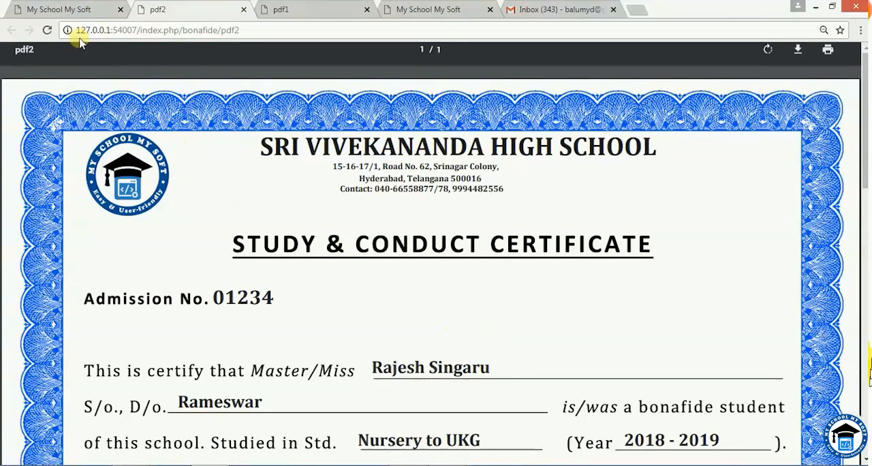
# Load the Student Promotion list for Nursery section A, Dilsukhnagar branch, academic year 2018-2019, and look over its students.
pyautogui.click(94, 11)
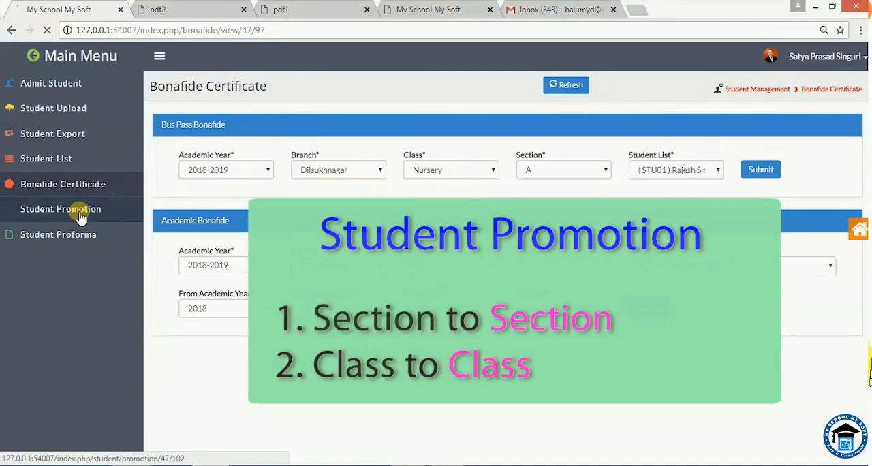
pyautogui.click(80, 215)
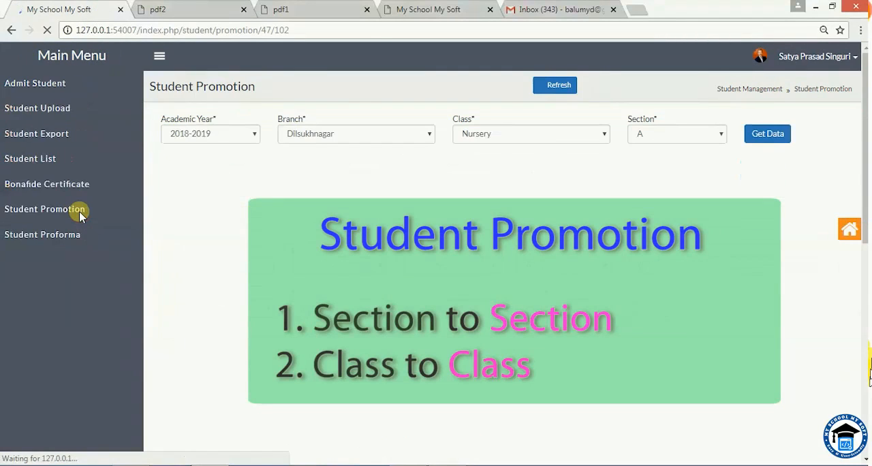
pyautogui.click(498, 139)
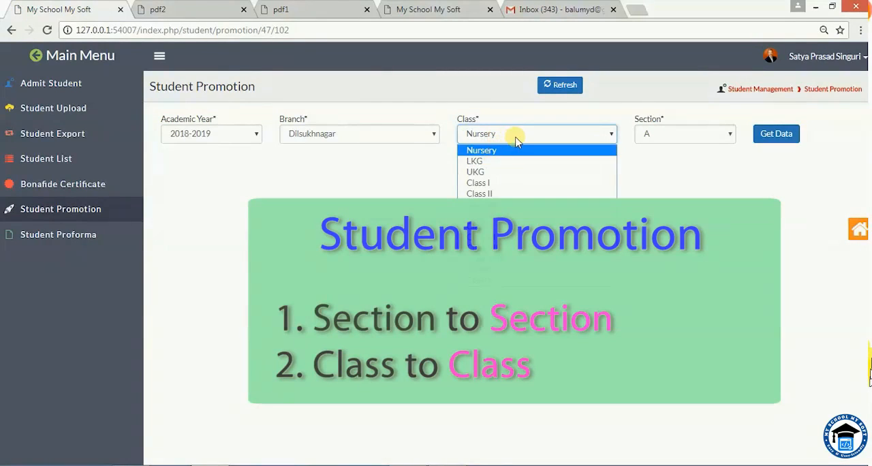
pyautogui.click(515, 135)
pyautogui.click(672, 161)
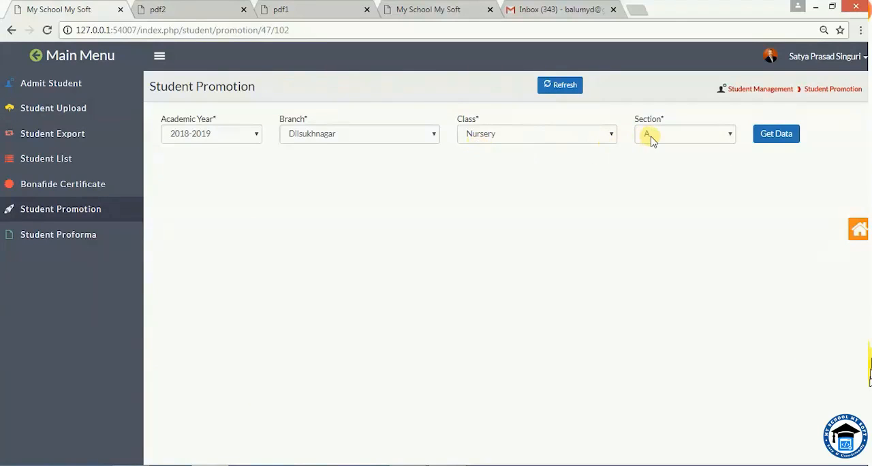
pyautogui.click(770, 138)
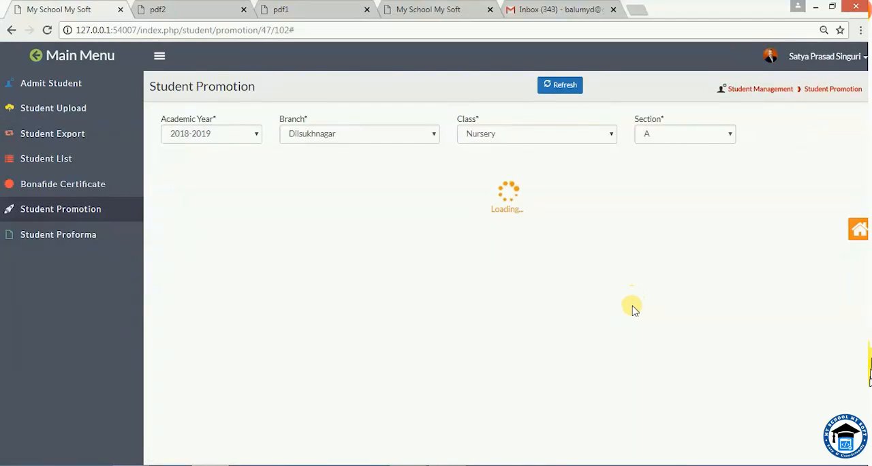
pyautogui.scroll(-3, 632, 311)
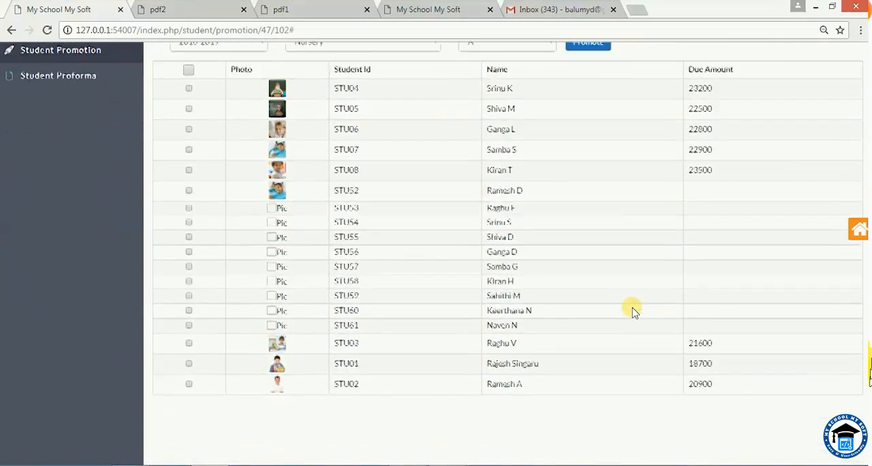
pyautogui.scroll(3, 632, 311)
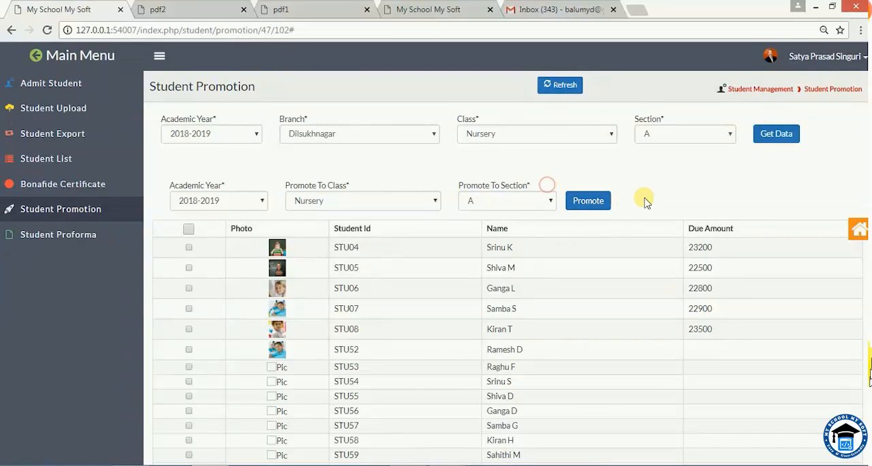
# Check which academic years are available as the promotion target for the listed students.
pyautogui.click(262, 202)
pyautogui.click(263, 205)
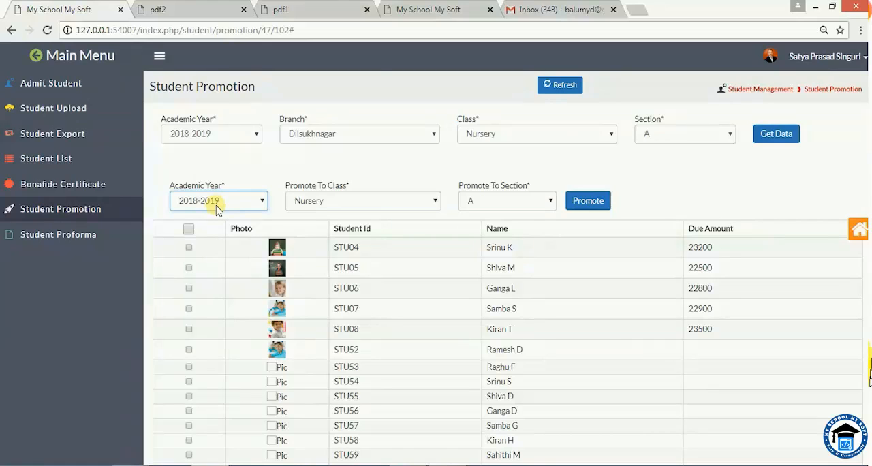
pyautogui.click(263, 205)
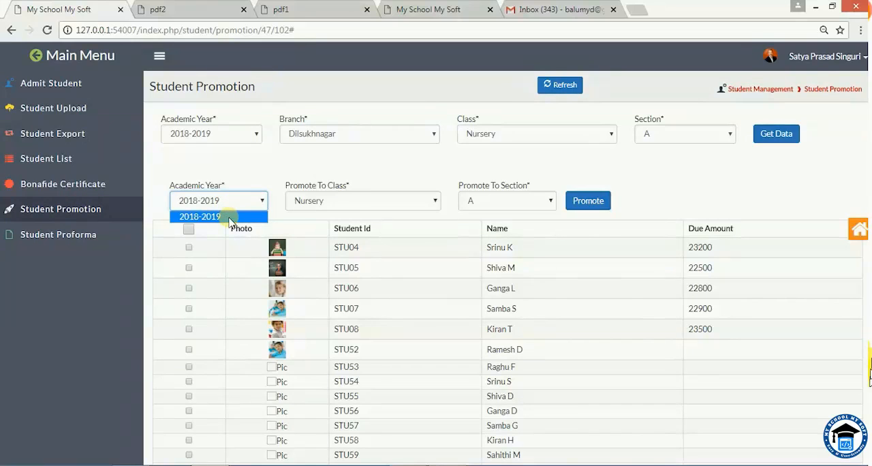
pyautogui.click(252, 179)
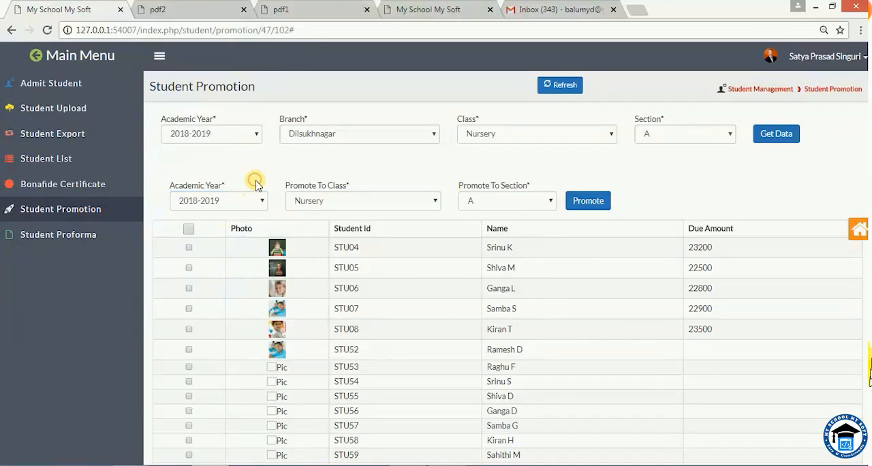
pyautogui.click(381, 200)
pyautogui.click(356, 228)
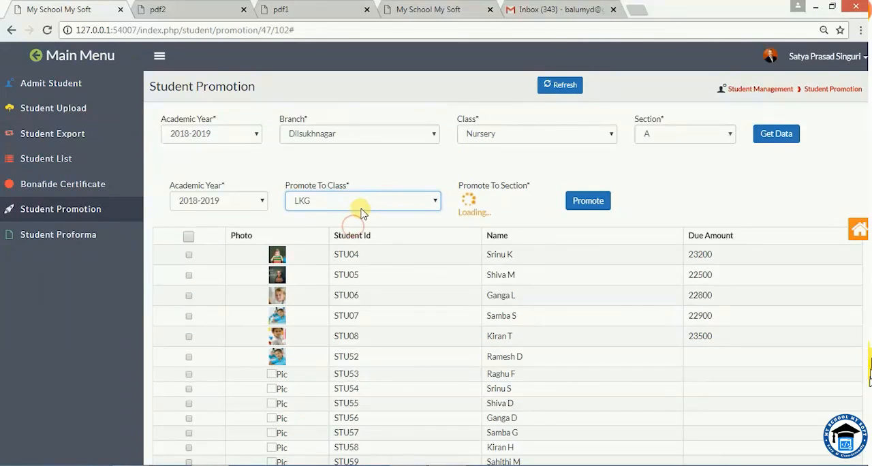
pyautogui.click(362, 203)
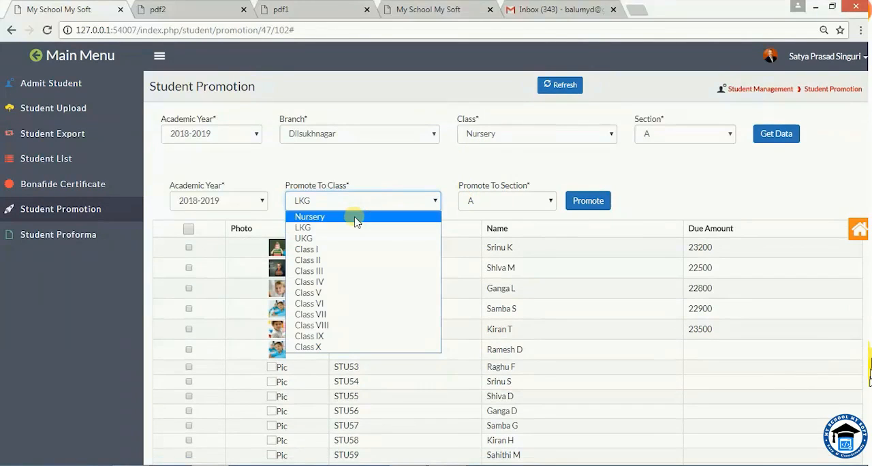
pyautogui.click(354, 217)
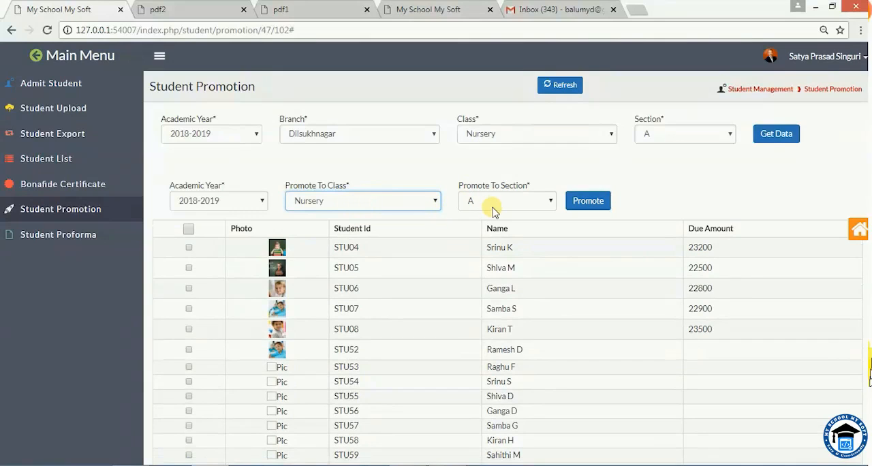
# Set the section to promote the Nursery section A students into to B.
pyautogui.click(495, 203)
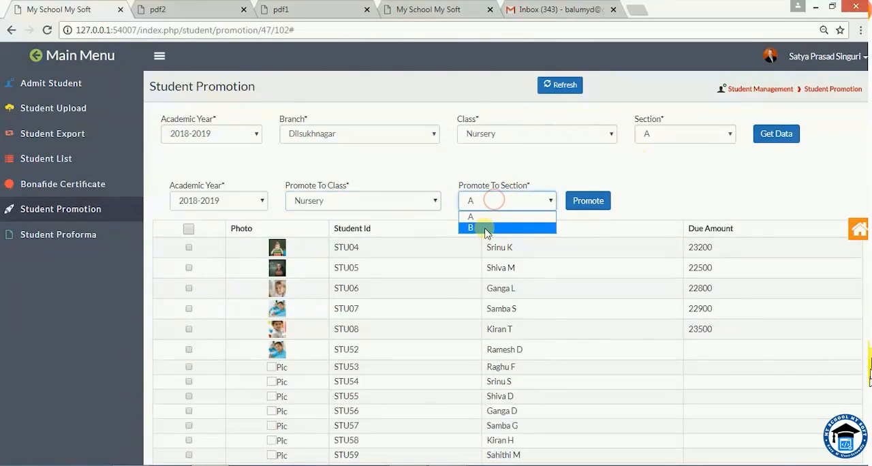
pyautogui.click(486, 227)
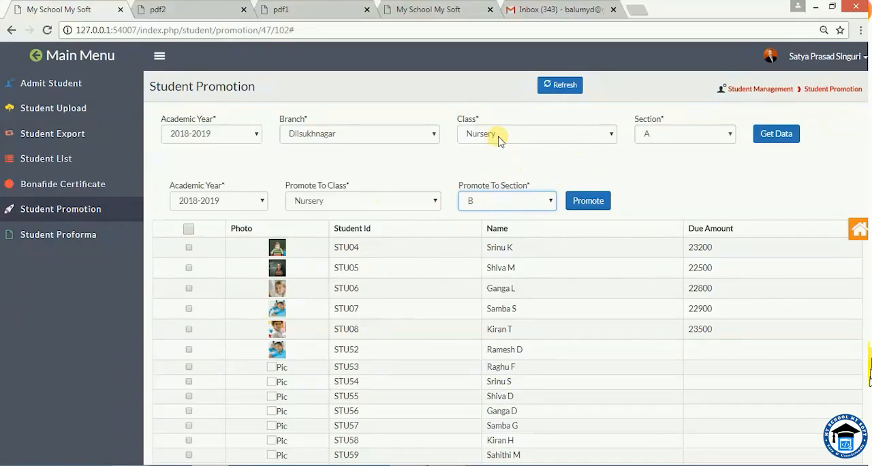
pyautogui.click(675, 152)
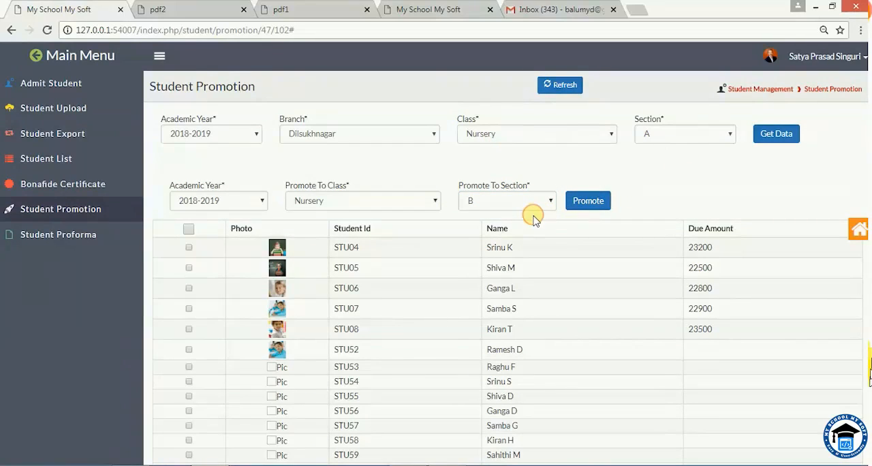
pyautogui.scroll(-1, 535, 223)
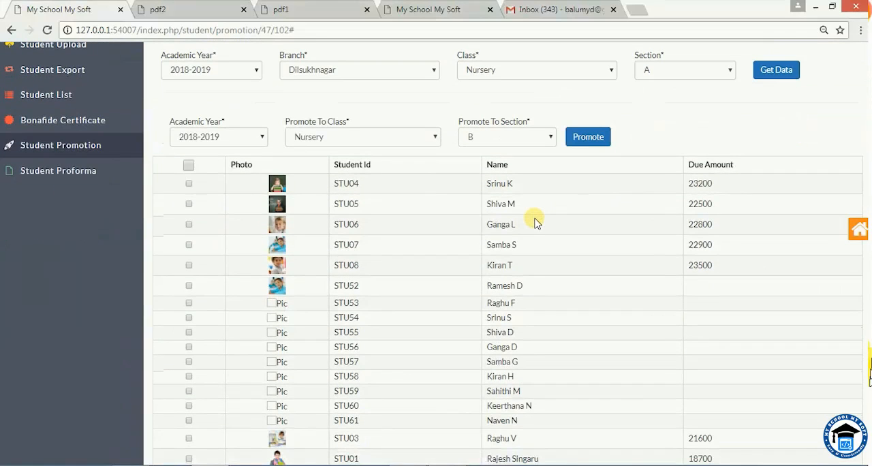
# Select the second and third students in the Nursery section A list and promote them to Nursery section B.
pyautogui.click(189, 205)
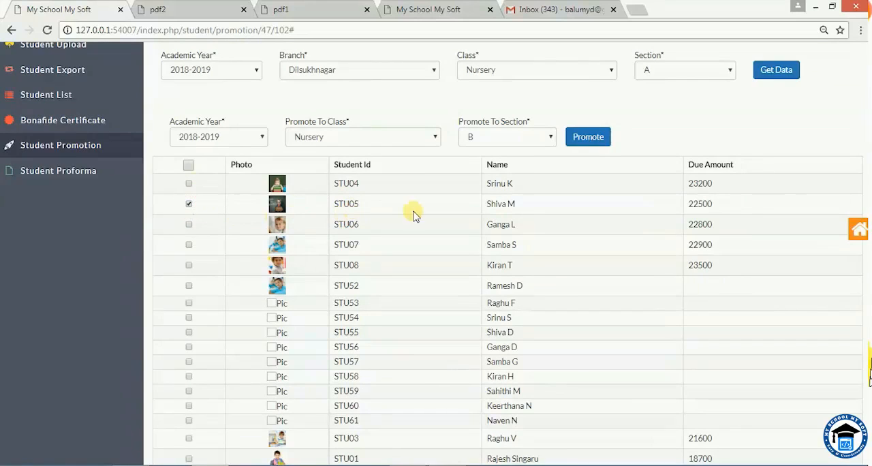
pyautogui.moveTo(333, 209); pyautogui.dragTo(360, 206)
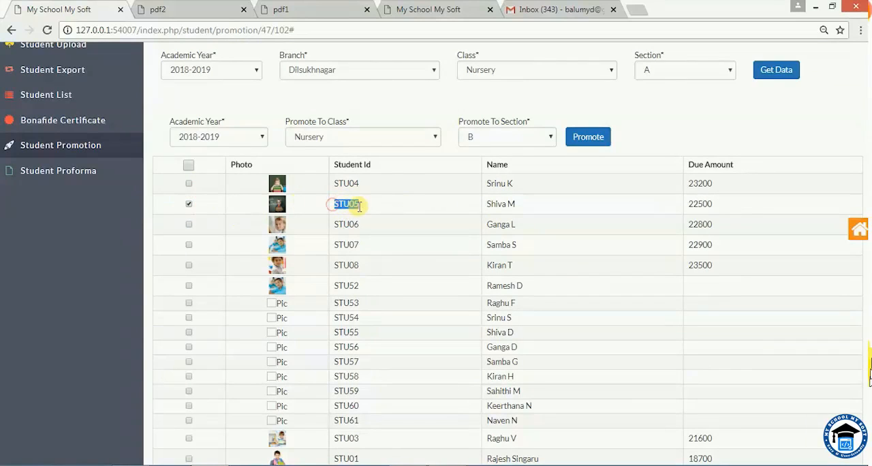
pyautogui.click(188, 224)
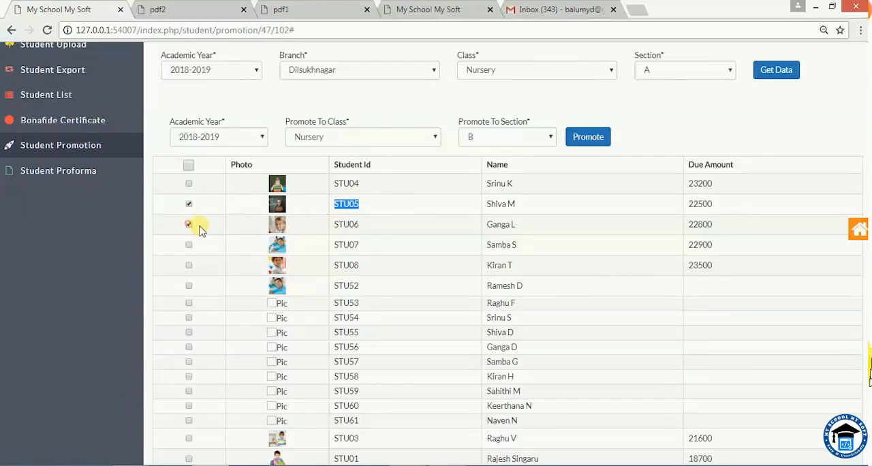
pyautogui.click(354, 228)
pyautogui.click(368, 227)
pyautogui.click(591, 139)
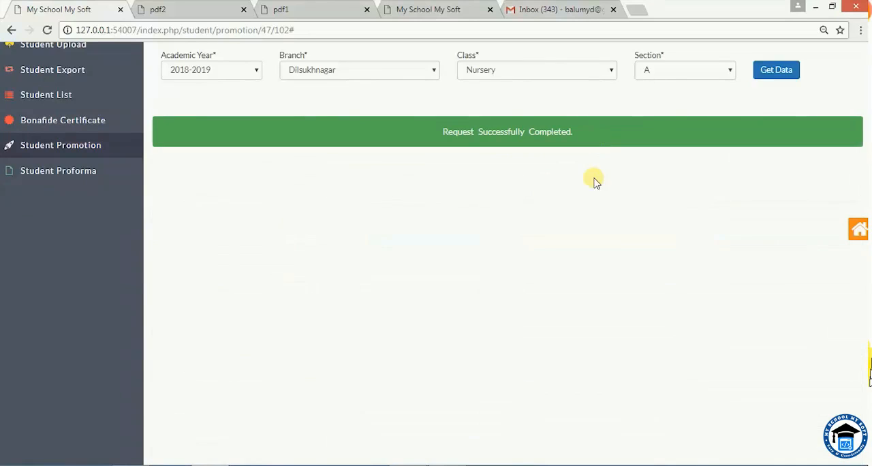
# Load the Admit Student list for Nursery section B, Dilsukhnagar branch, and look for the two promoted students.
pyautogui.scroll(2, 593, 232)
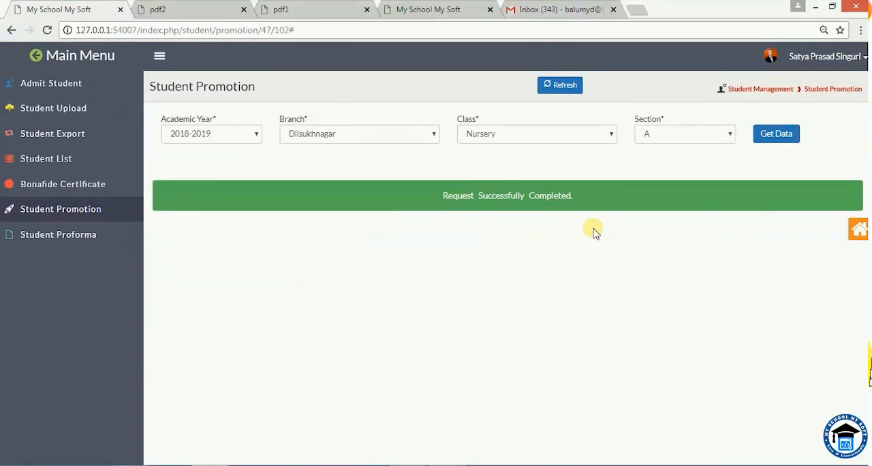
pyautogui.click(62, 89)
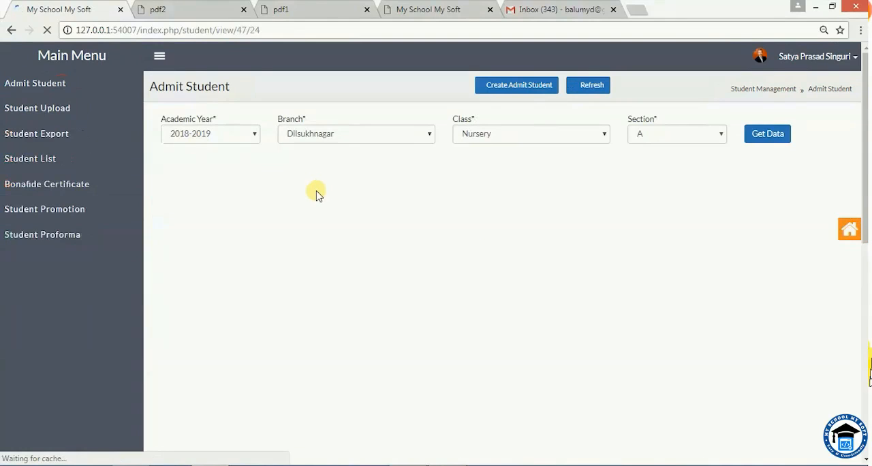
pyautogui.click(651, 140)
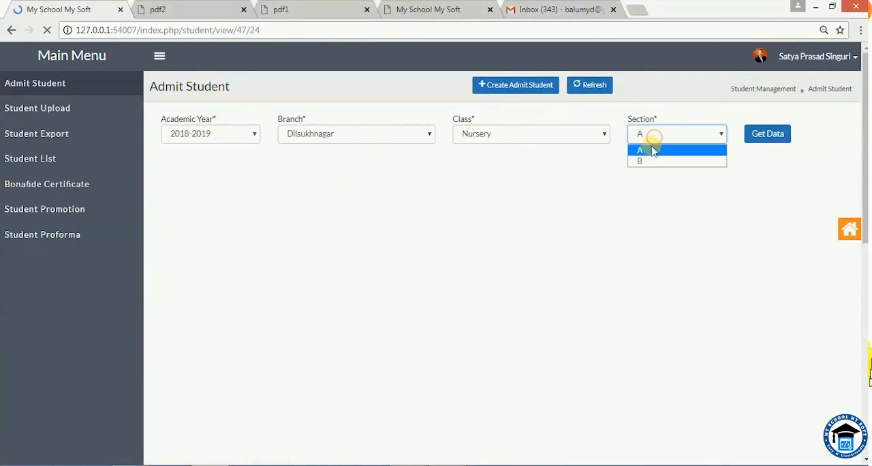
pyautogui.click(648, 164)
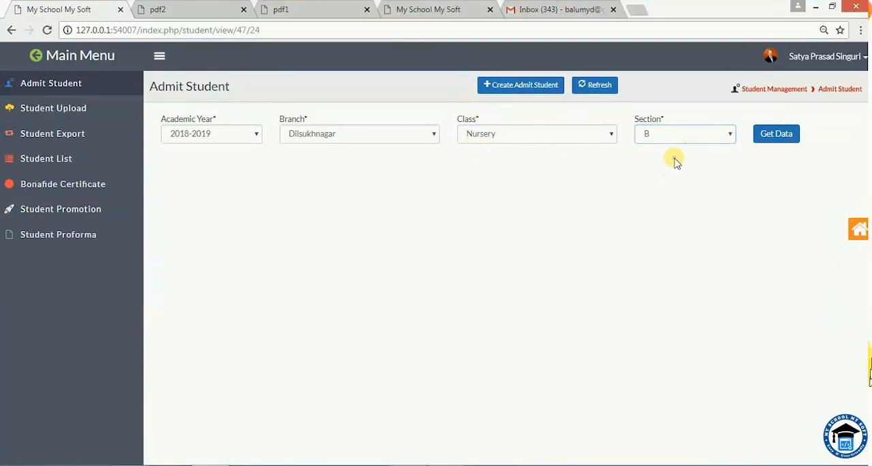
pyautogui.click(778, 136)
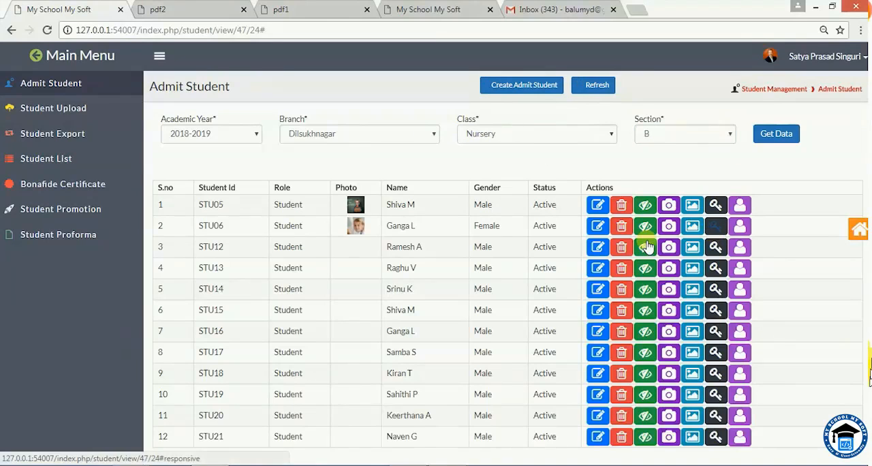
pyautogui.doubleClick(212, 204)
pyautogui.click(211, 225)
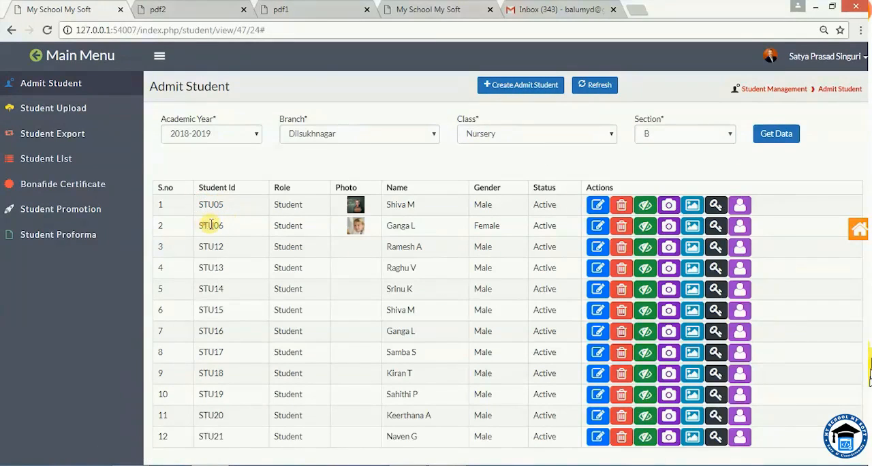
pyautogui.doubleClick(211, 225)
pyautogui.click(230, 230)
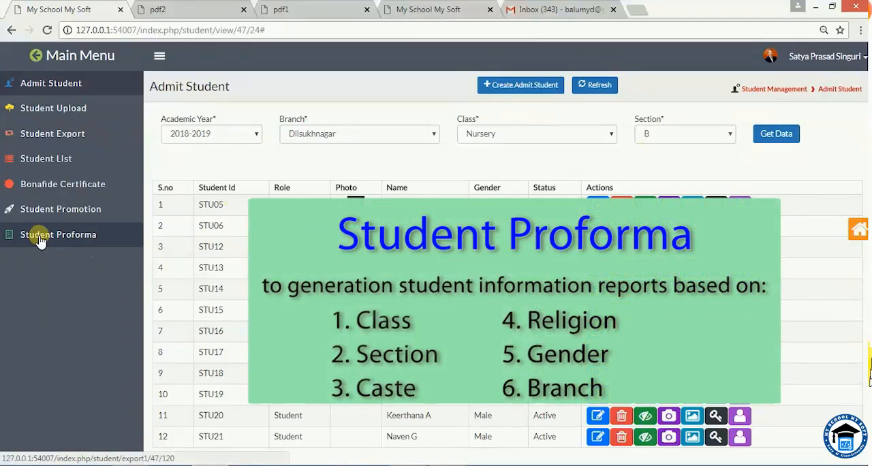
# Open Student Proforma and look through its class, section, caste, religion and gender filters.
pyautogui.click(40, 239)
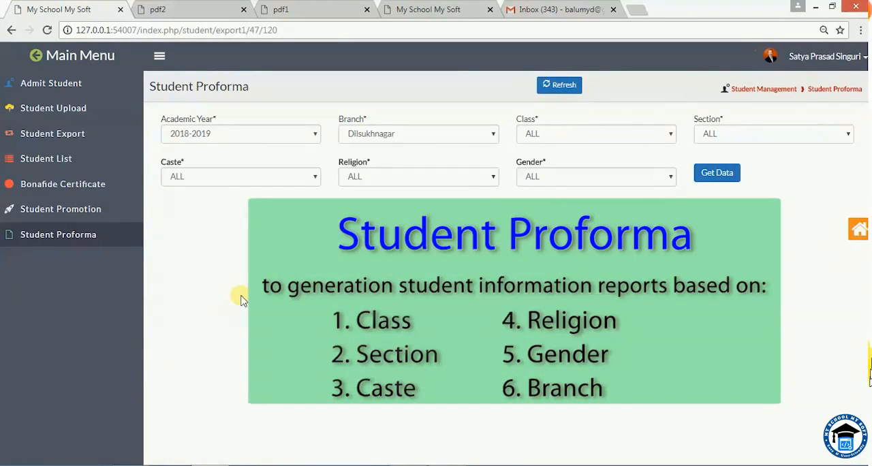
pyautogui.click(541, 135)
pyautogui.click(545, 136)
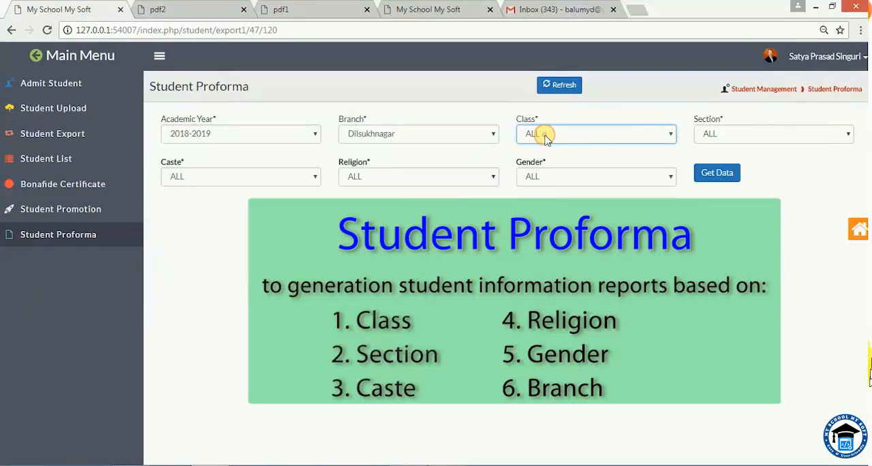
pyautogui.click(741, 133)
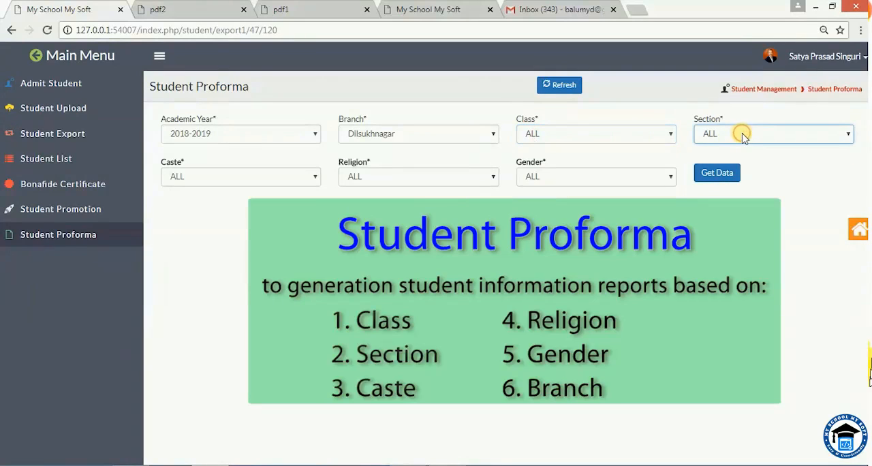
pyautogui.click(211, 175)
pyautogui.click(212, 177)
pyautogui.click(385, 179)
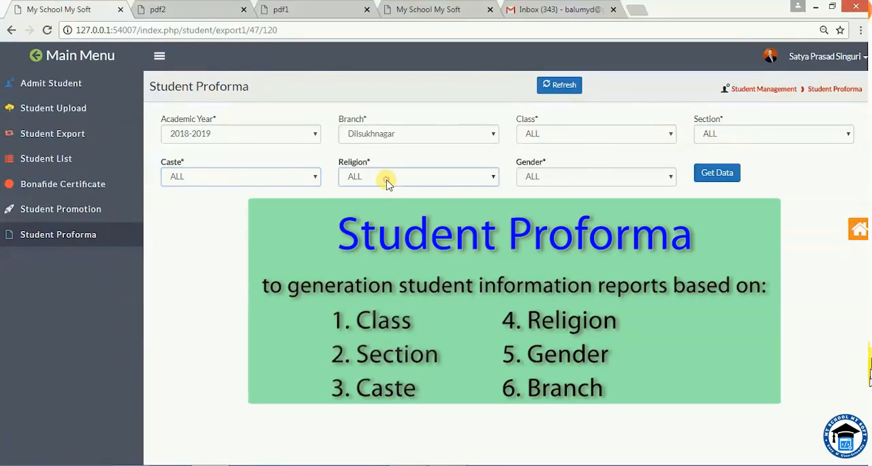
pyautogui.click(559, 178)
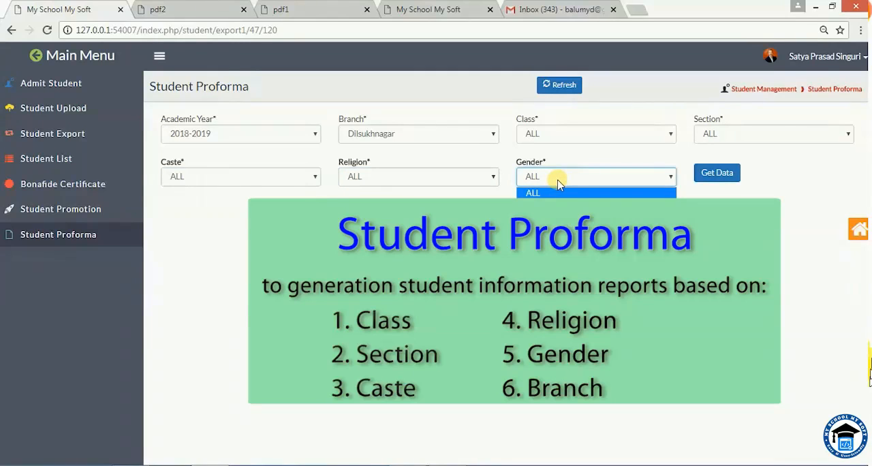
pyautogui.click(559, 193)
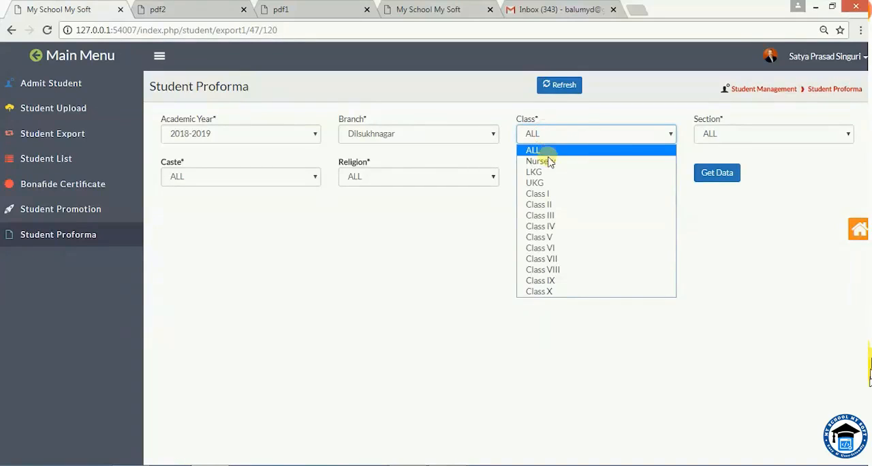
# Generate the Student Proforma report for class Nursery, section ALL and gender Female.
pyautogui.click(549, 162)
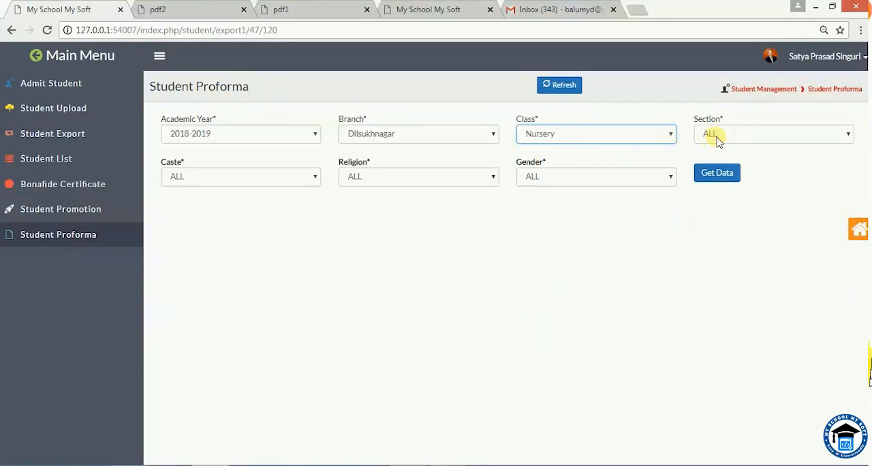
pyautogui.click(724, 134)
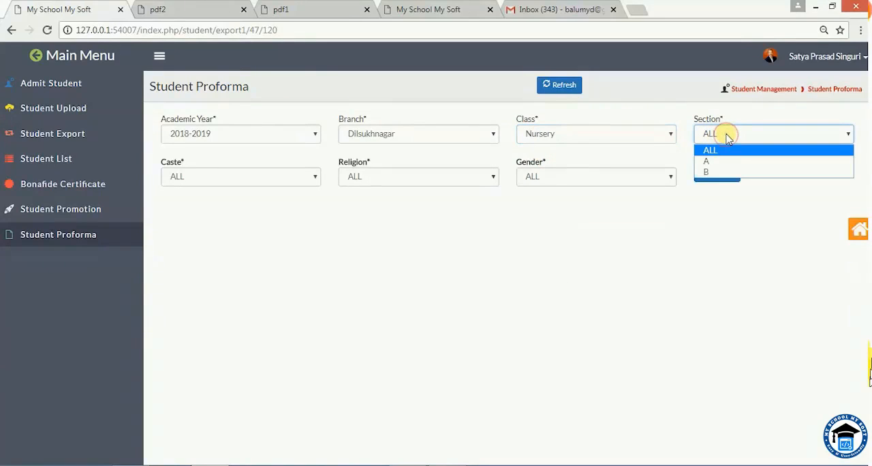
pyautogui.click(726, 134)
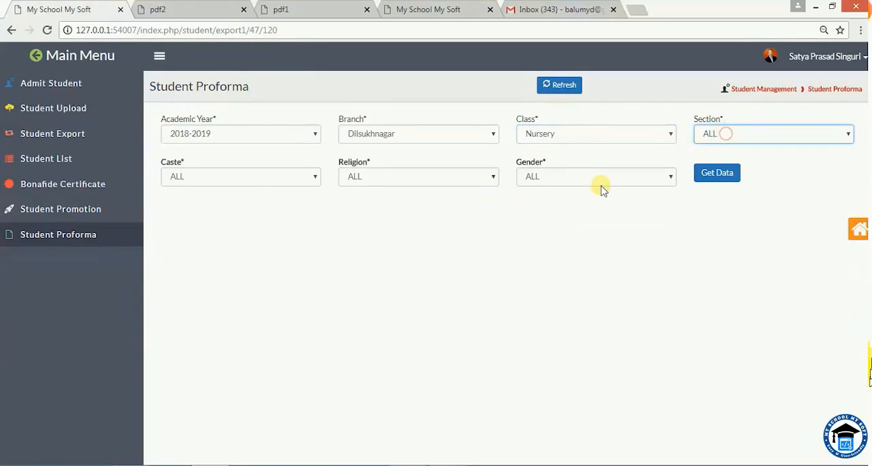
pyautogui.click(551, 185)
pyautogui.click(549, 203)
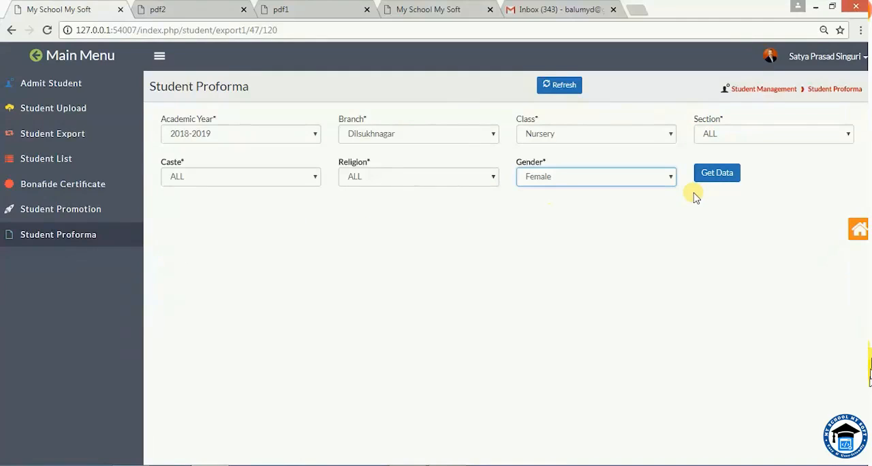
pyautogui.click(666, 152)
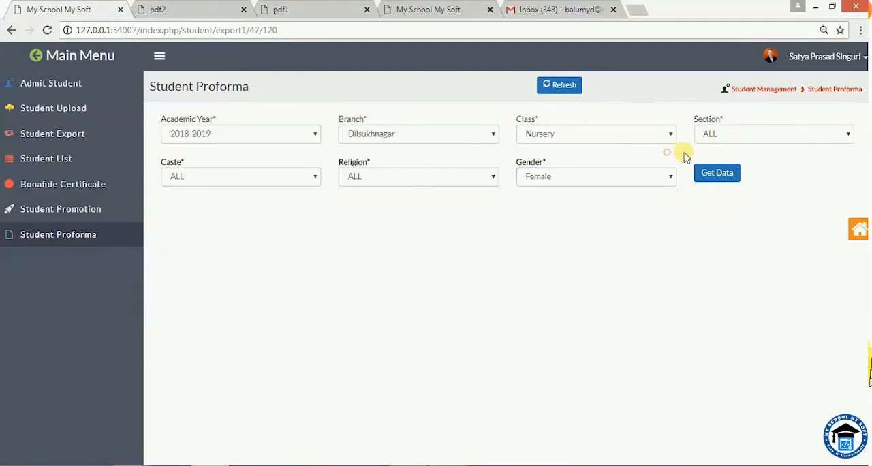
pyautogui.click(732, 155)
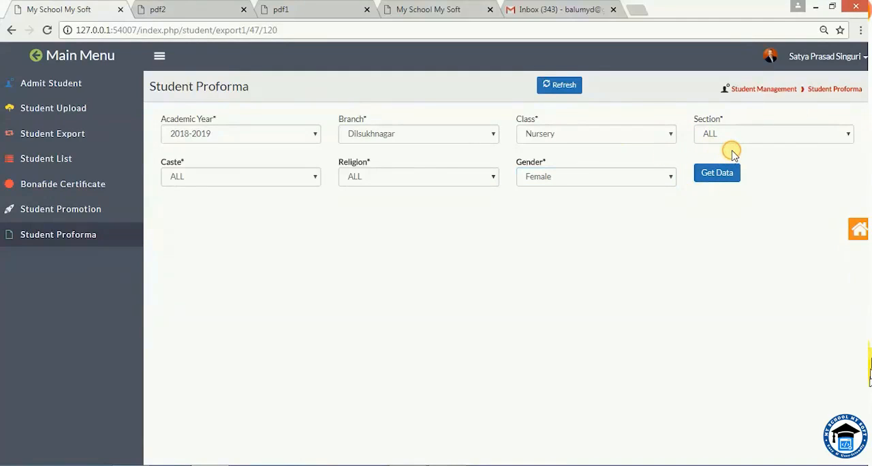
pyautogui.click(568, 199)
pyautogui.click(706, 175)
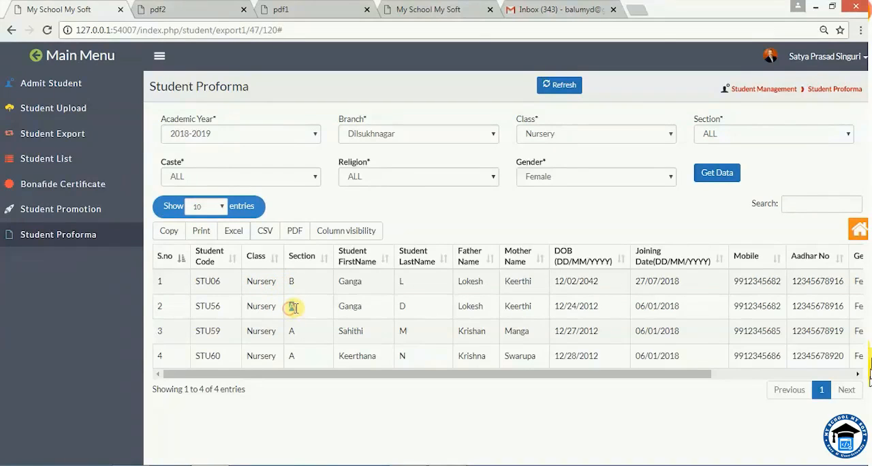
# Examine the section values and the remaining columns of the Nursery female student report.
pyautogui.doubleClick(292, 281)
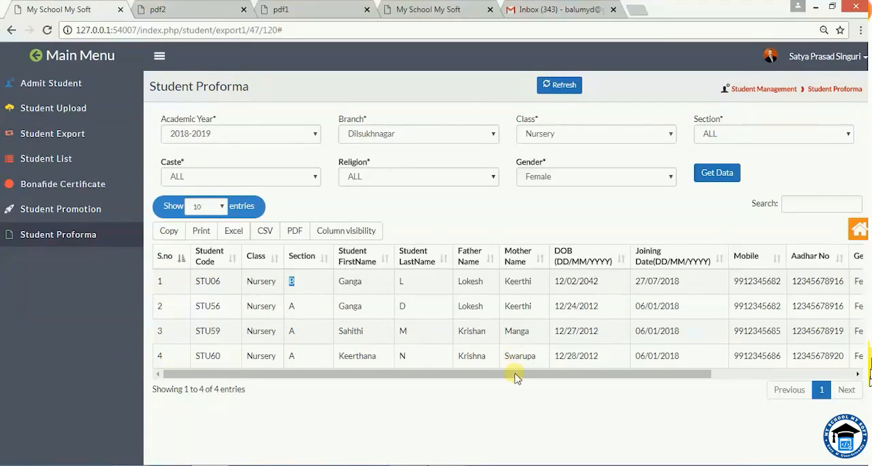
pyautogui.moveTo(510, 374); pyautogui.dragTo(395, 374)
pyautogui.moveTo(185, 390); pyautogui.dragTo(203, 390)
pyautogui.click(292, 409)
pyautogui.moveTo(436, 374); pyautogui.dragTo(360, 368)
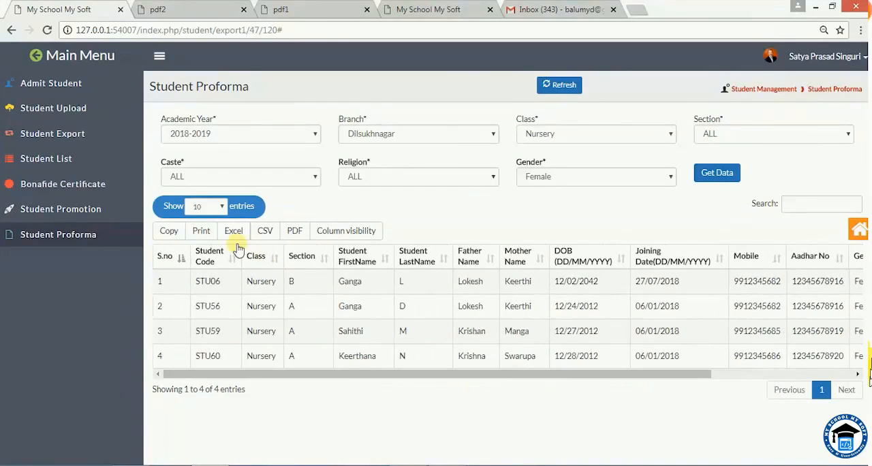